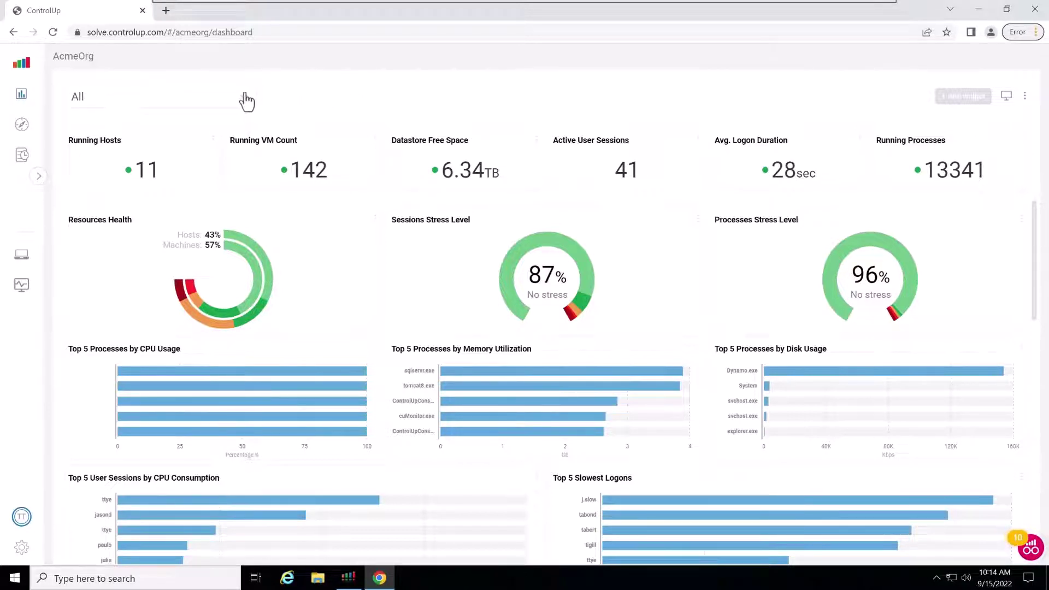
- Check the actions offered for the VMware Horizon v2 and Azure Cost Dashboard entries, and open Azure Cost Dashboard
click(248, 98)
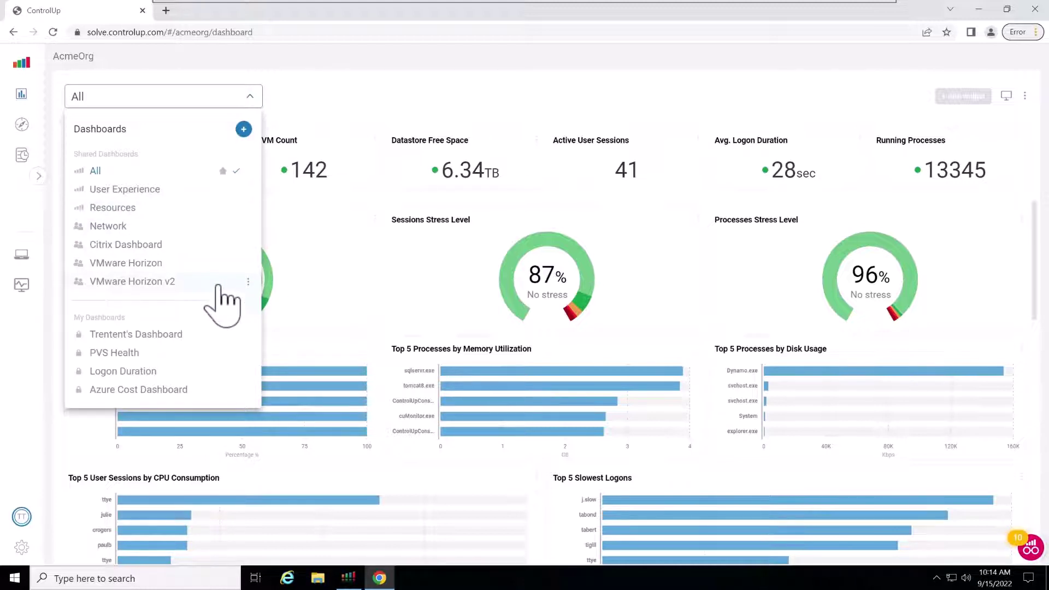
click(248, 281)
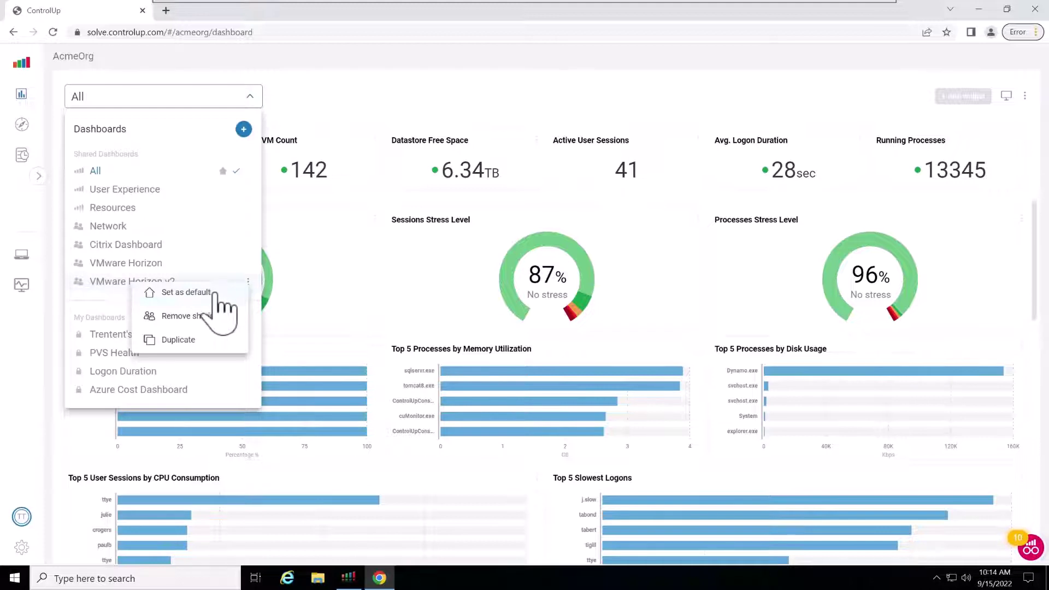
click(88, 316)
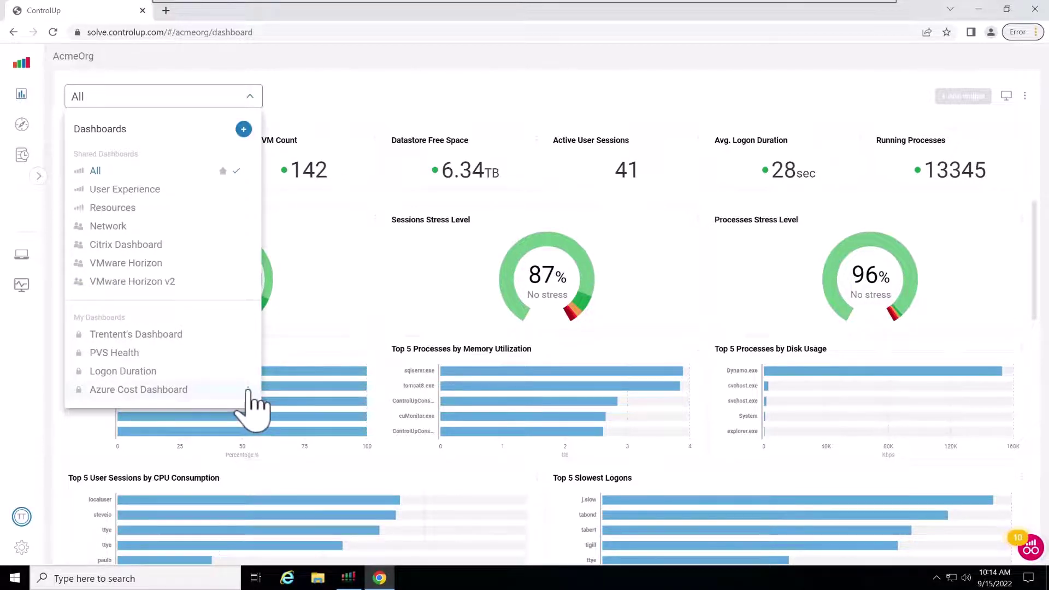
click(248, 389)
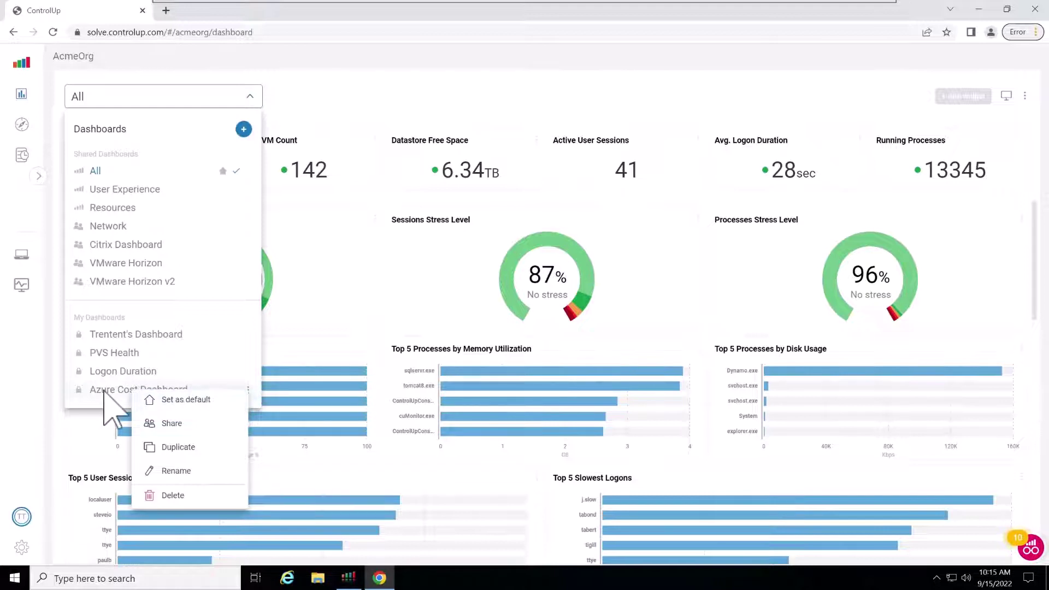
click(104, 389)
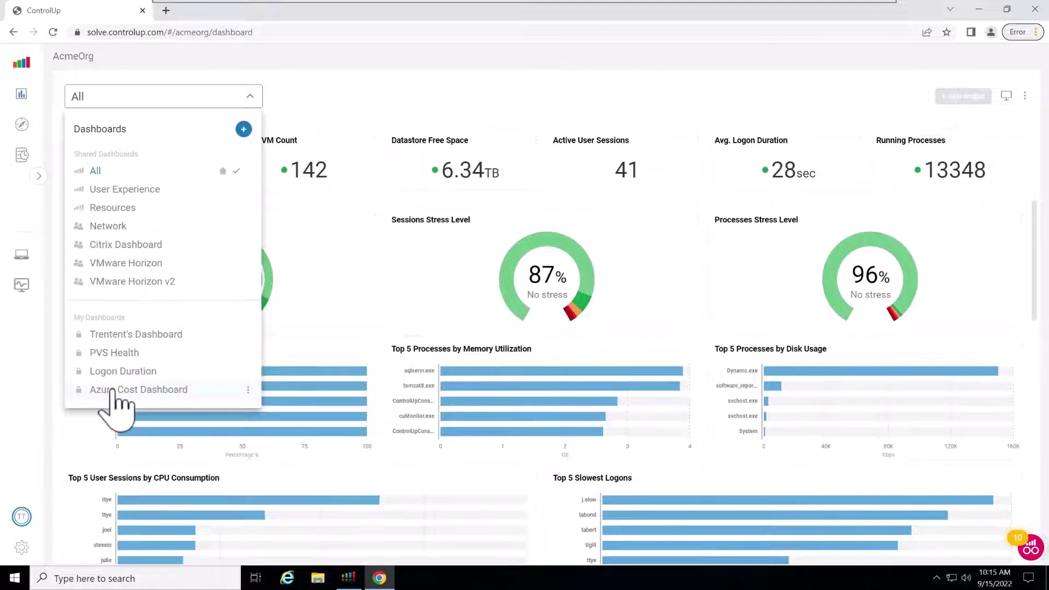
click(136, 389)
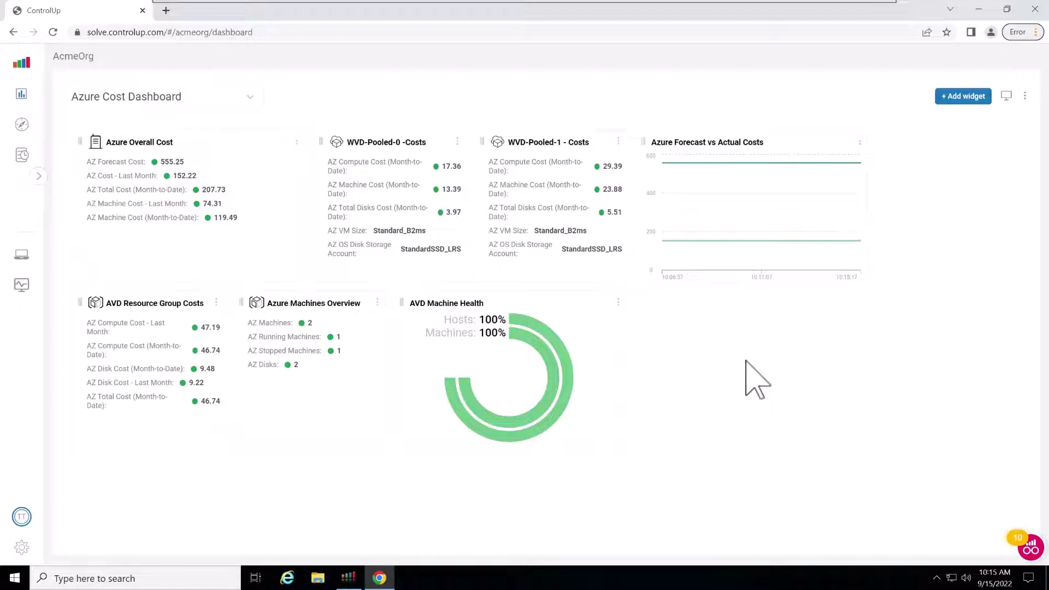
- Open all user sessions in the Discovery view and apply the AVD Metrics column preset
click(22, 124)
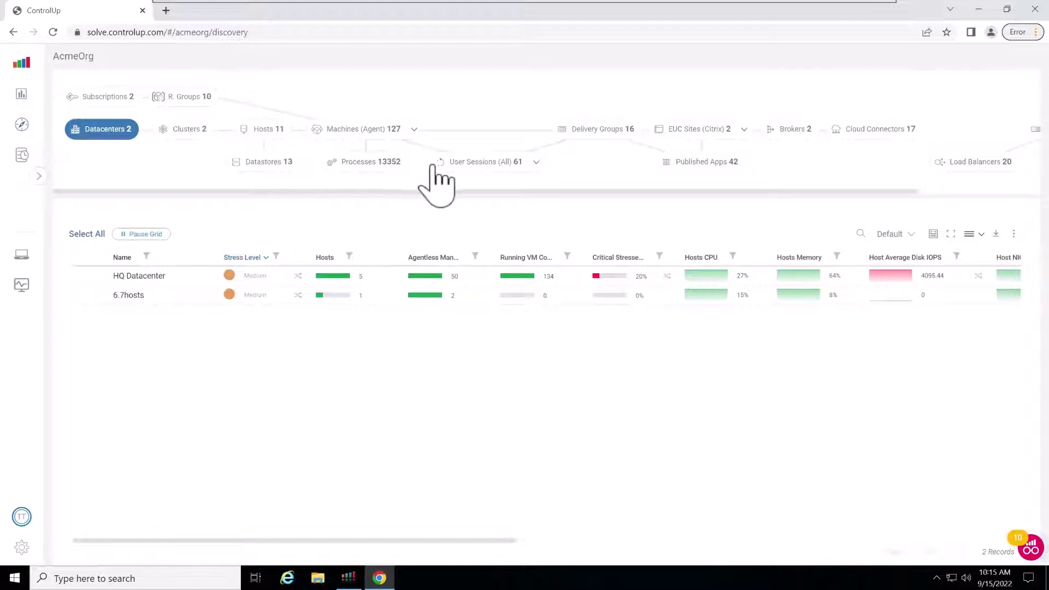
click(480, 162)
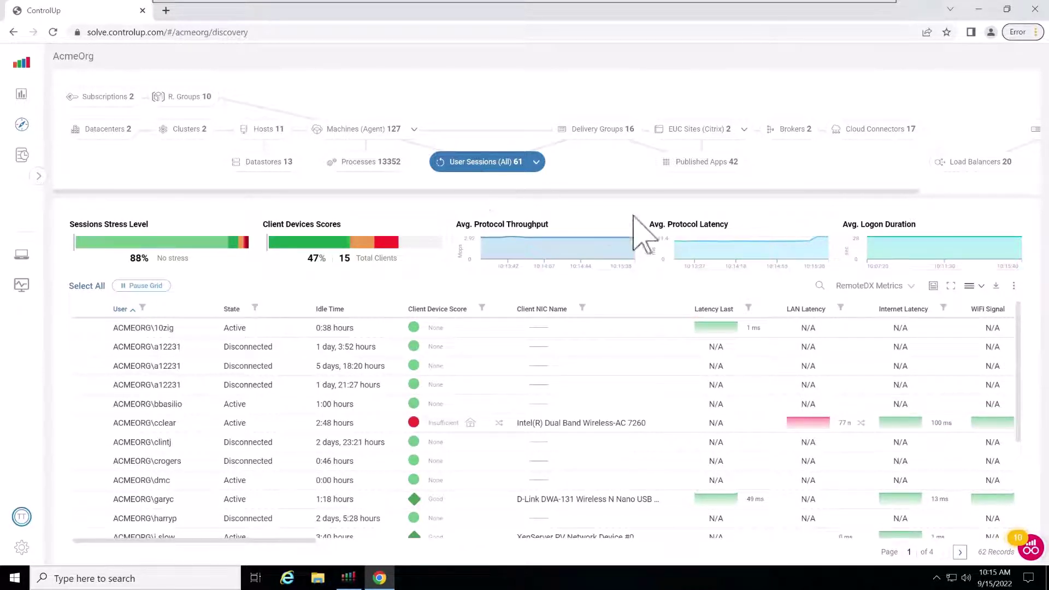
click(908, 285)
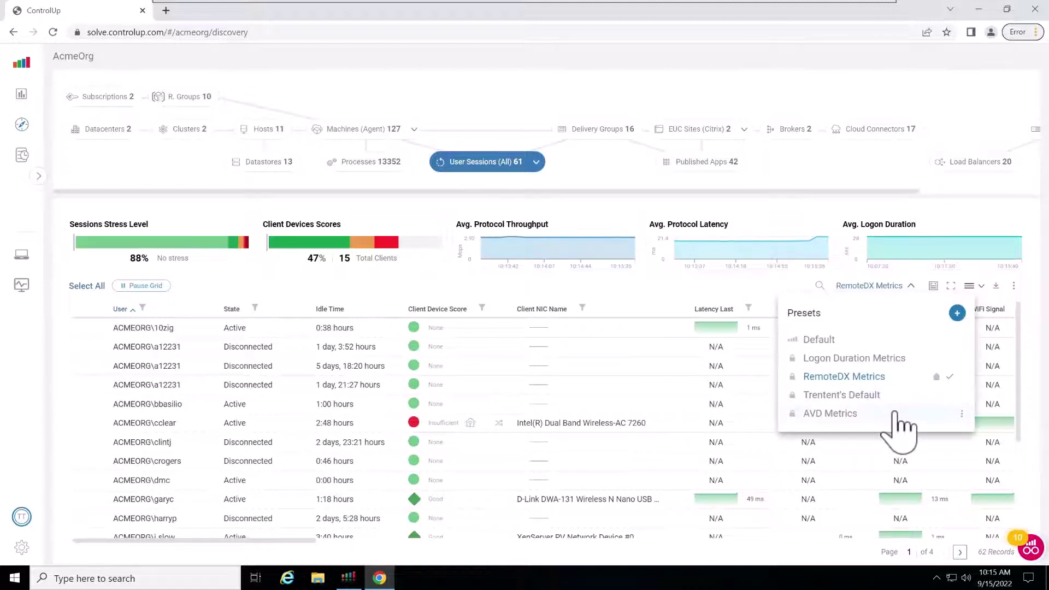
click(853, 413)
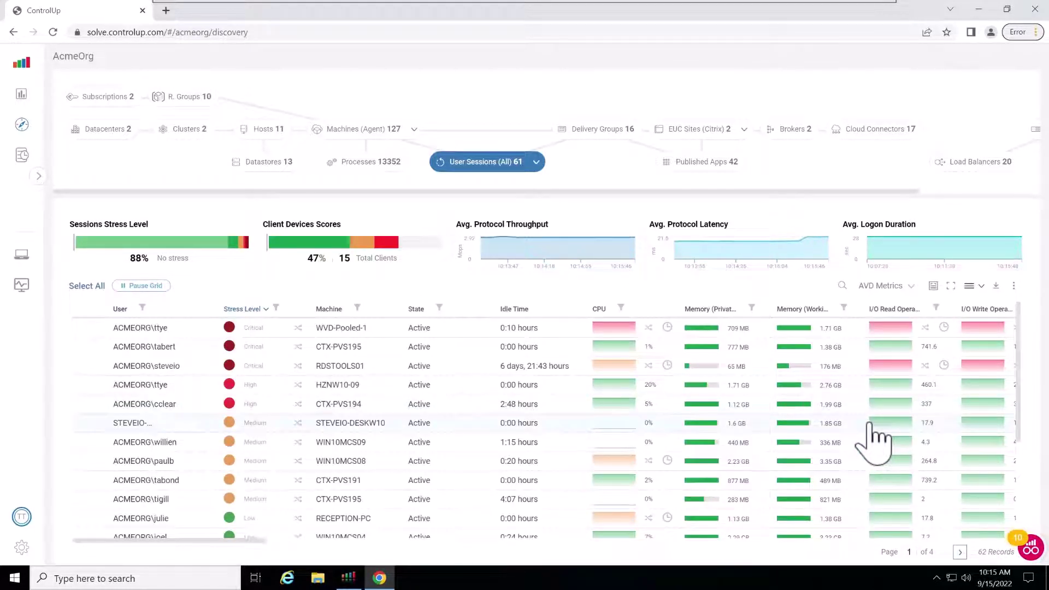
- Filter the user sessions grid by machine name with "wvd"
click(357, 308)
click(443, 359)
text(wvd)
click(465, 390)
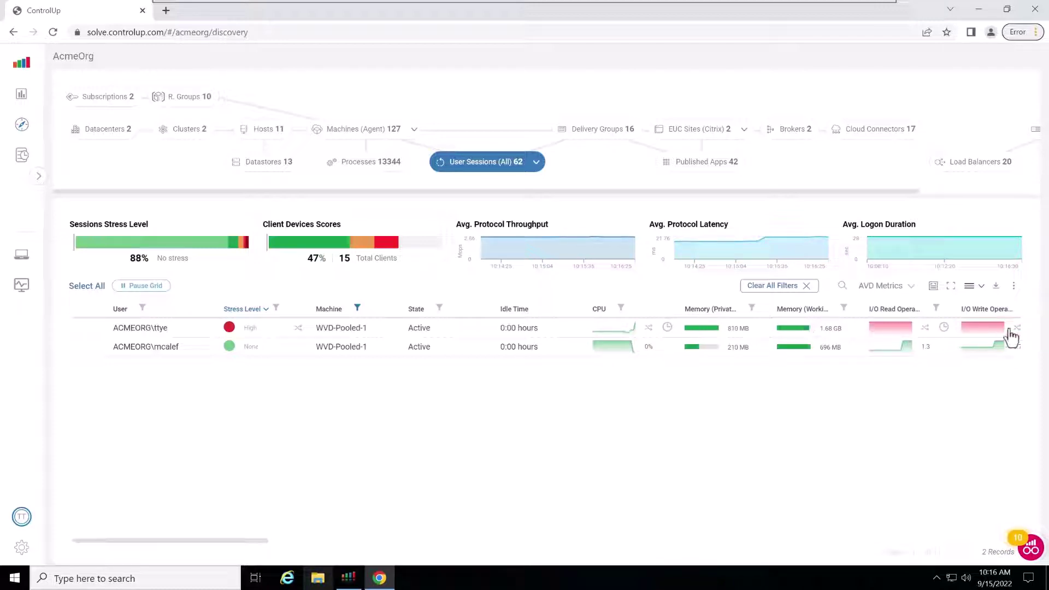
- Widen the Active Application Title and Bandwidth Last columns and review the application, latency, client and protocol metrics
drag(179, 541, 394, 546)
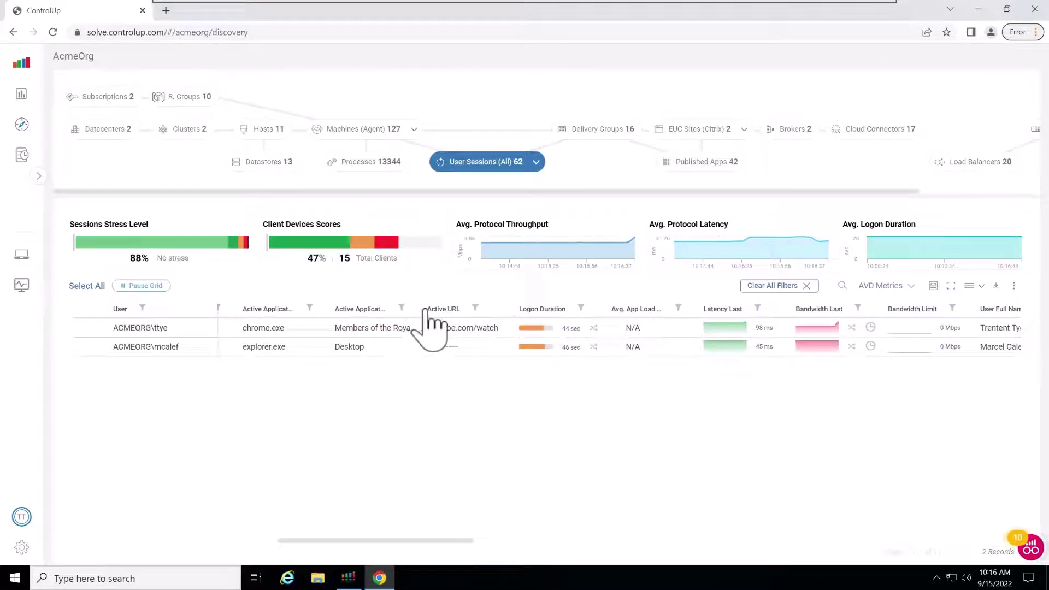
drag(422, 307, 562, 326)
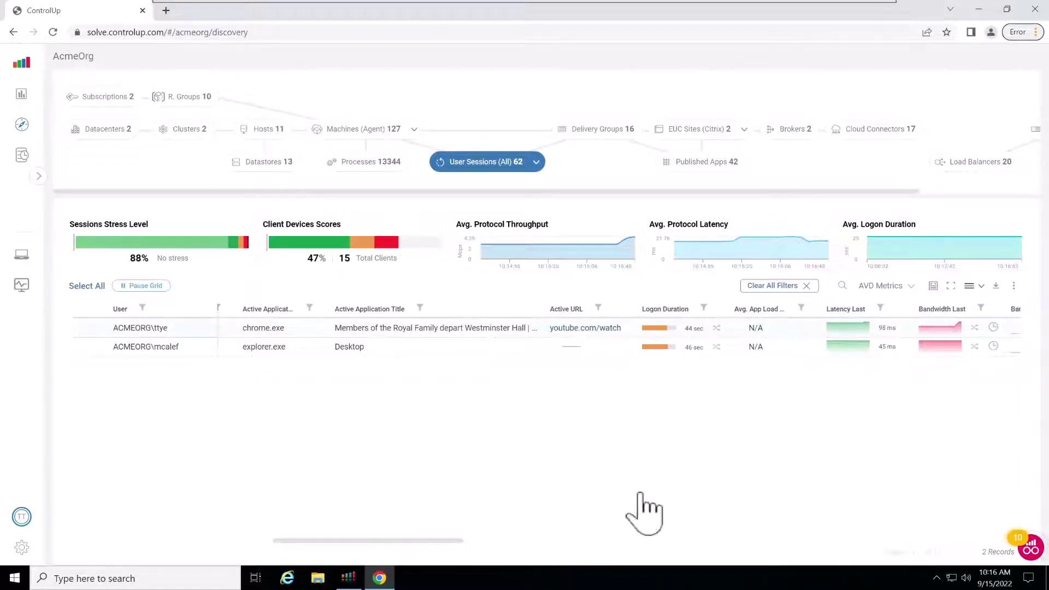
drag(375, 541, 496, 544)
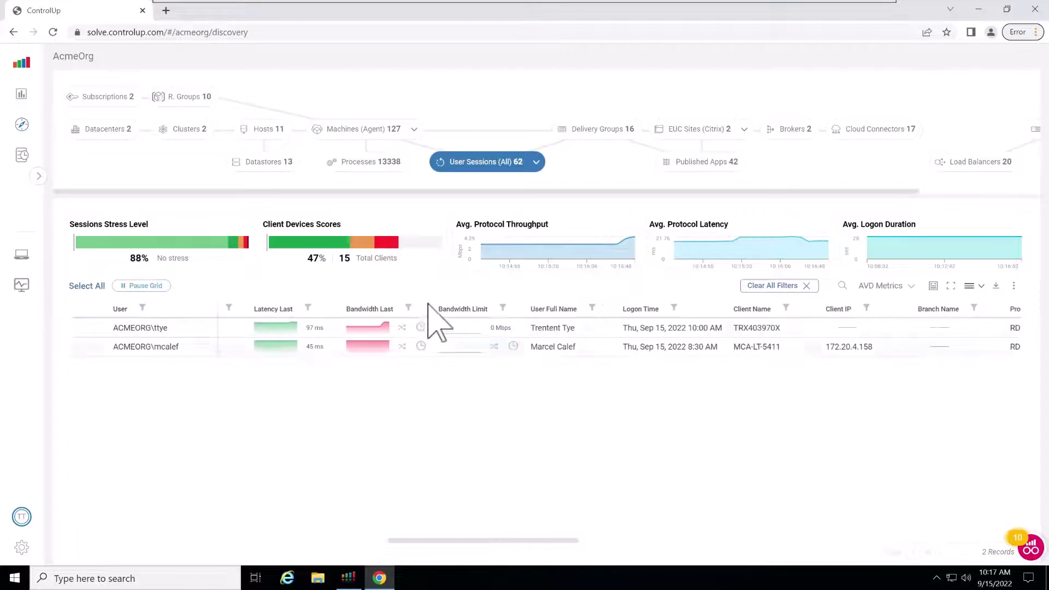
drag(429, 303, 474, 309)
drag(535, 542, 615, 533)
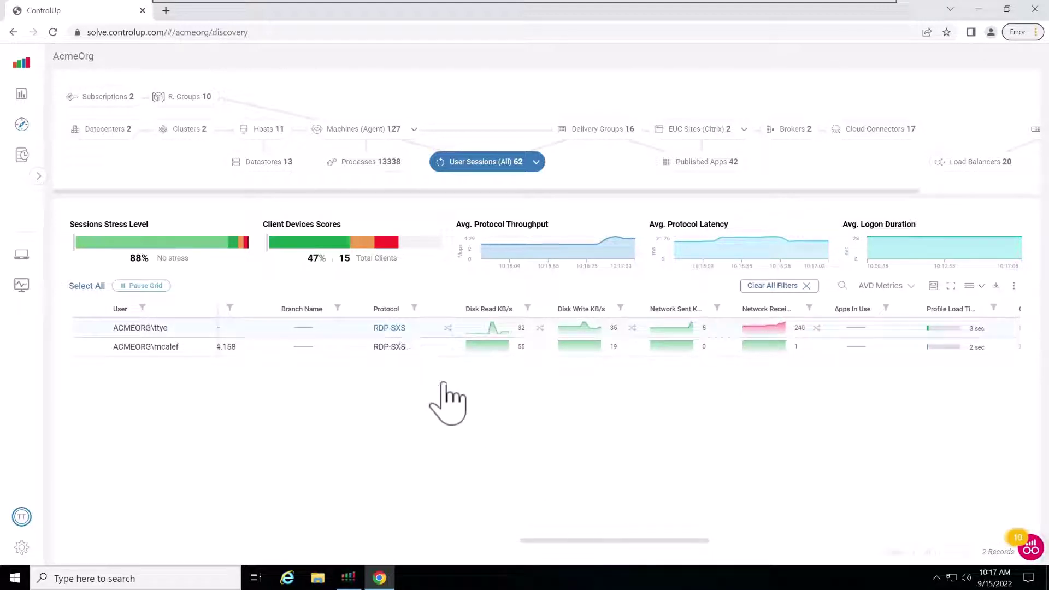
- Widen the Frames Per Second column and sort the filtered sessions by user in descending order
drag(632, 541, 908, 541)
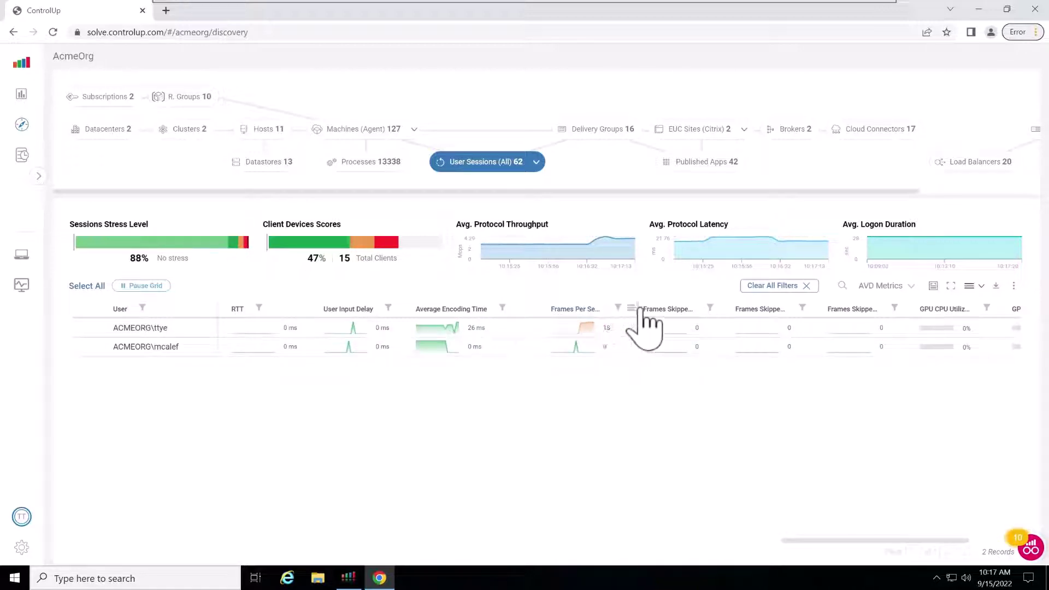
drag(641, 307, 671, 323)
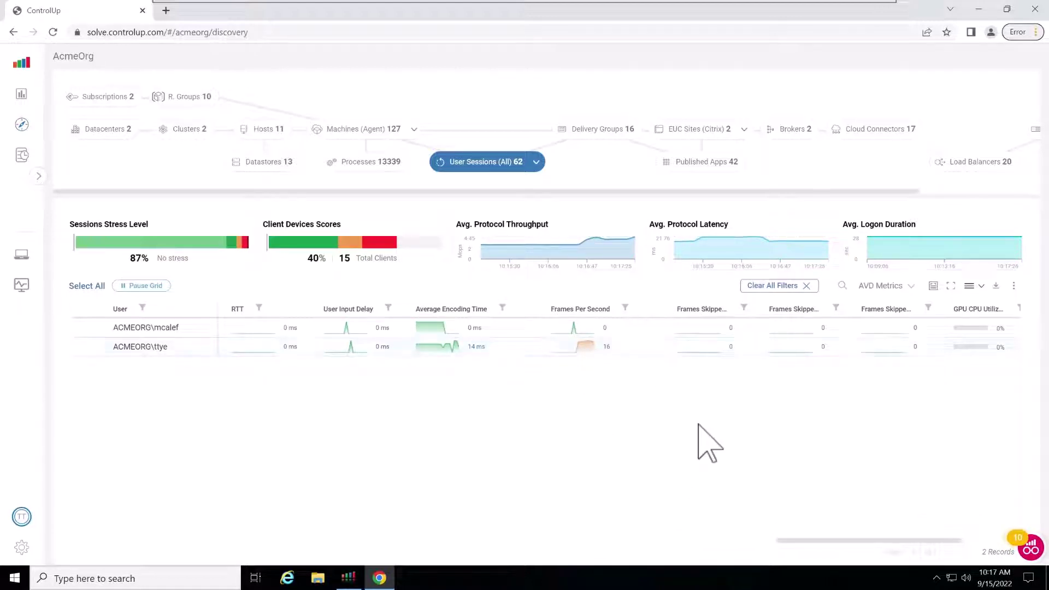
click(124, 309)
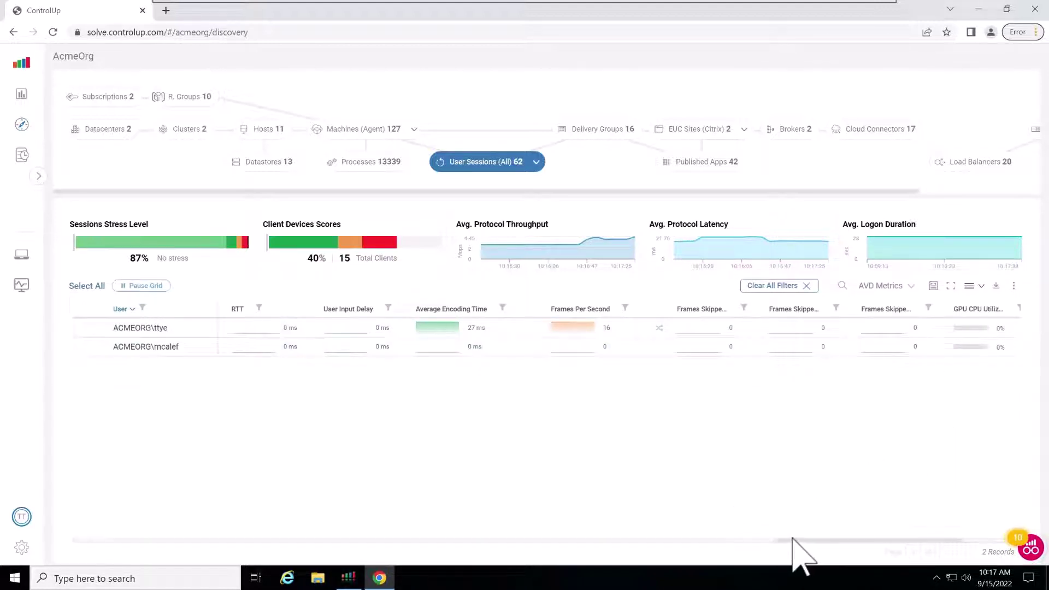
- Disconnect the first listed user's session on WVD-Pooled-1 through the session management actions
drag(820, 541, 794, 538)
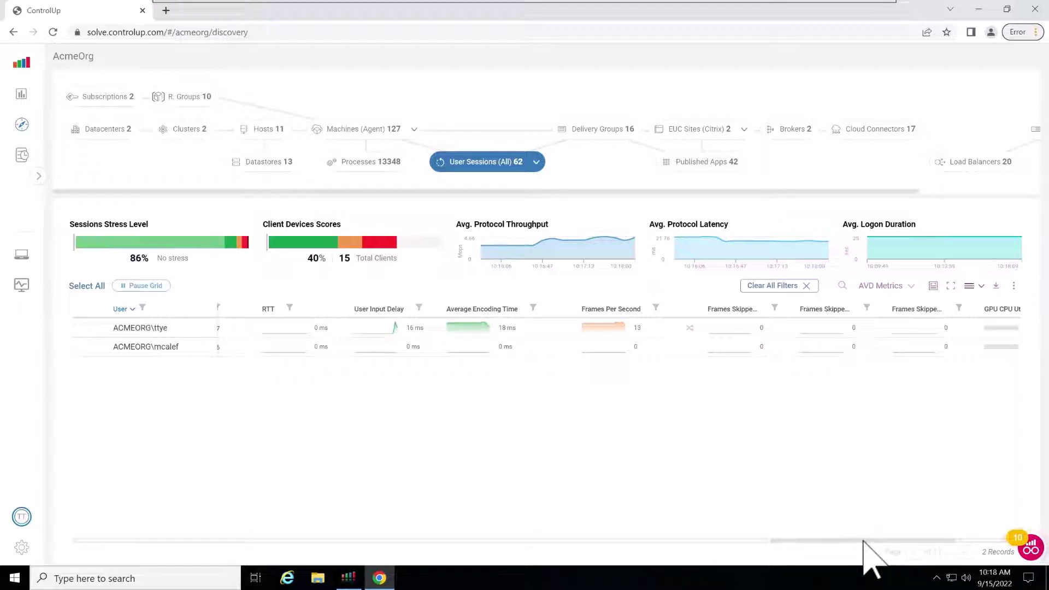
scroll(546, 519, left, 1)
drag(353, 503, 172, 543)
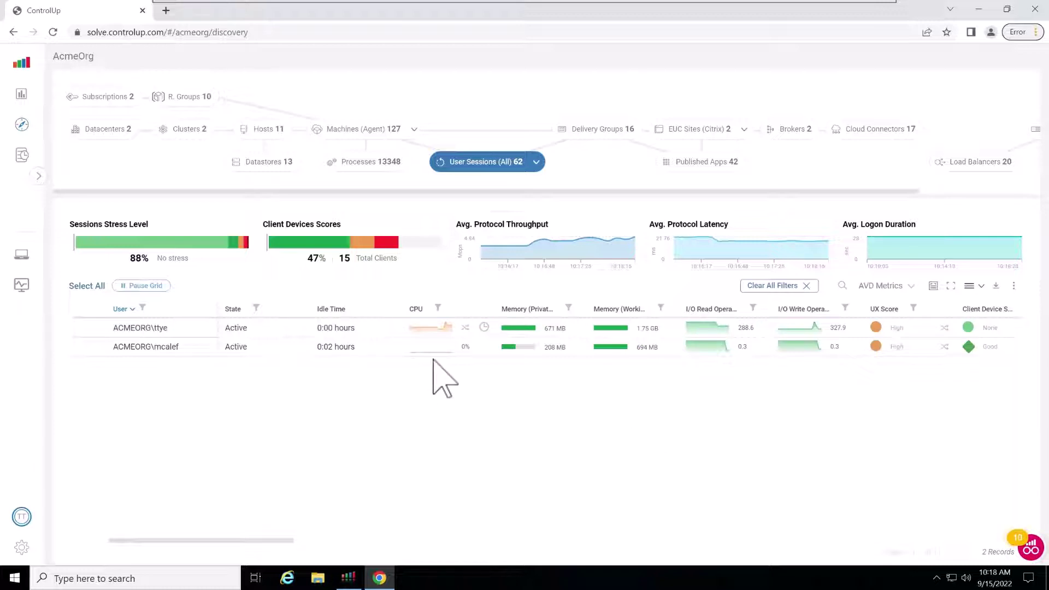
right_click(182, 331)
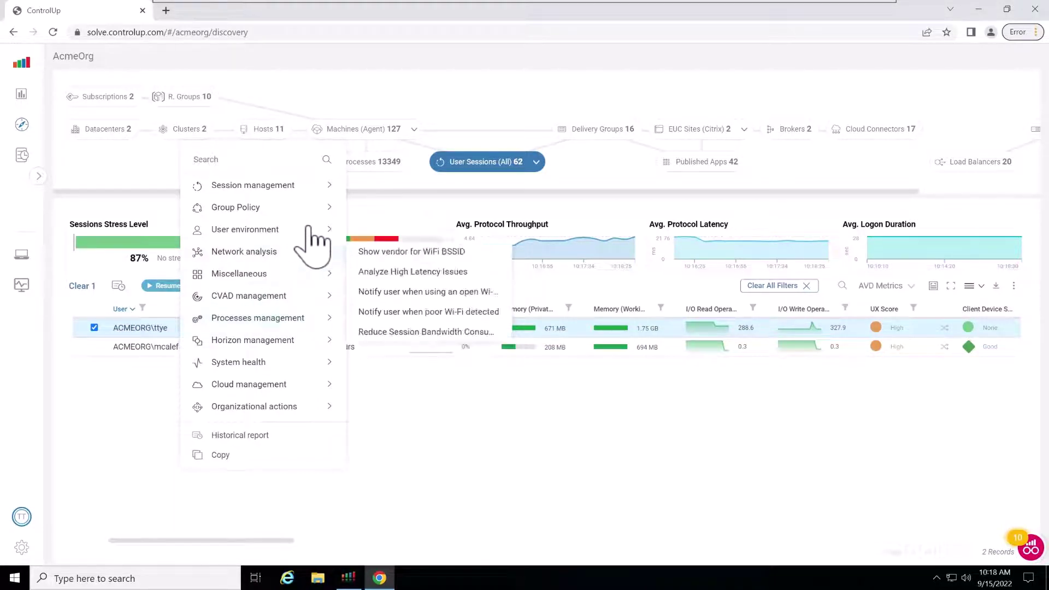
mouse_move(312, 228)
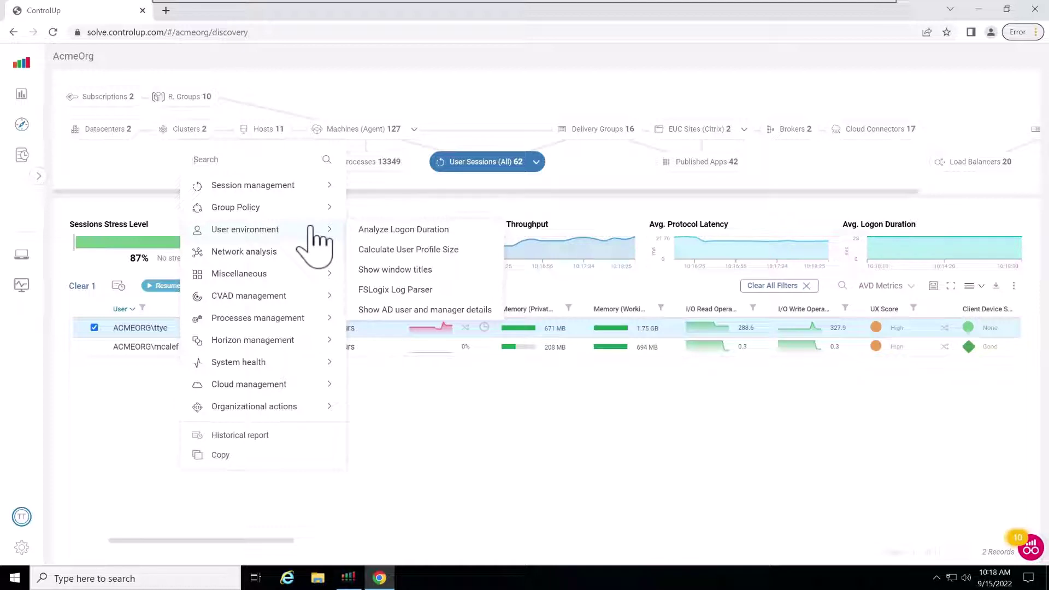
mouse_move(306, 184)
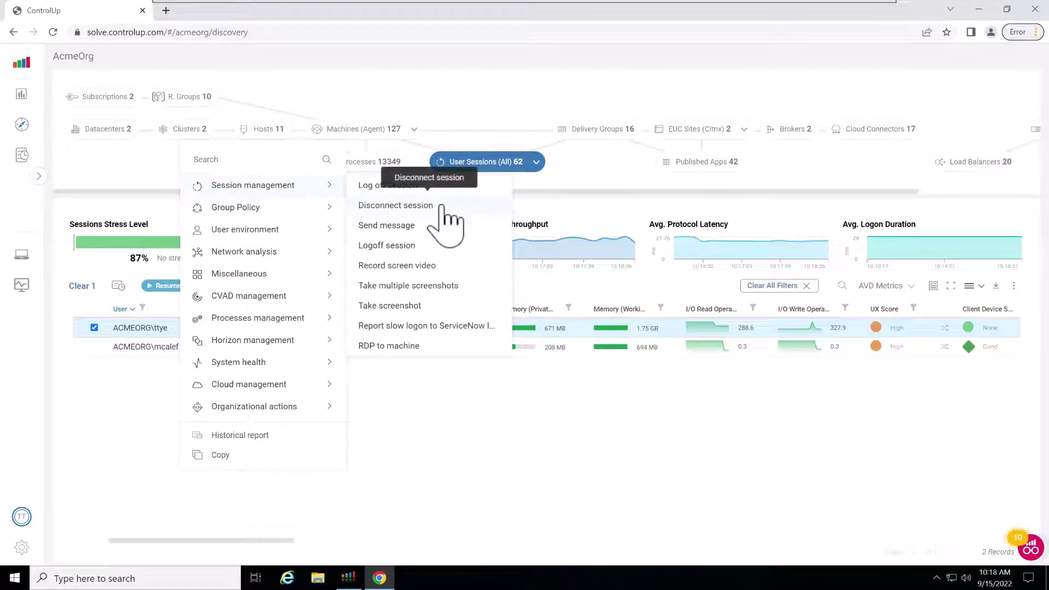
click(396, 206)
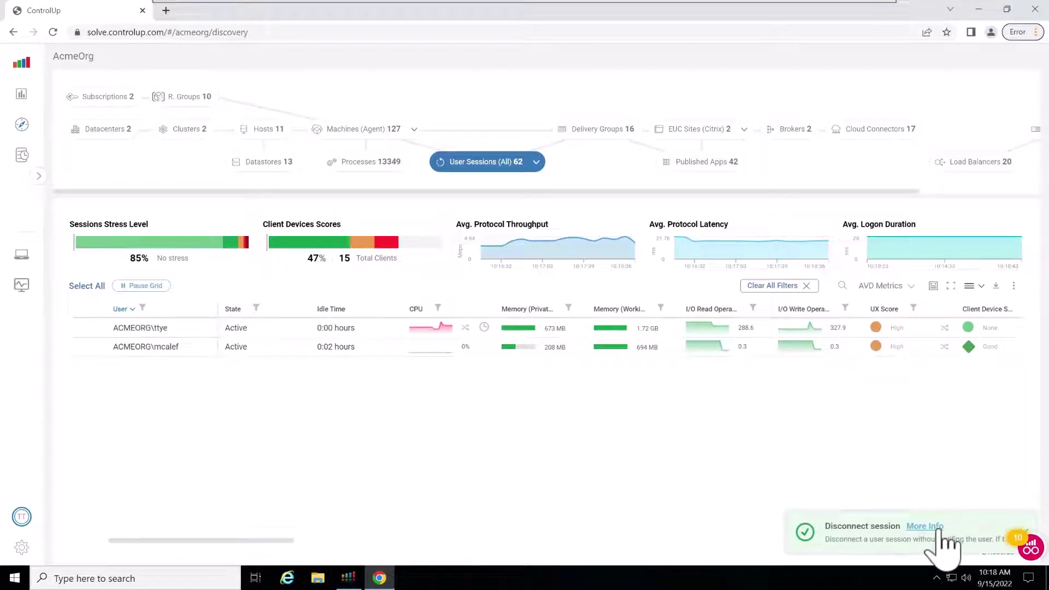
- Review the details of the disconnect action, close them, and widen the Memory (Working Set) column
click(925, 526)
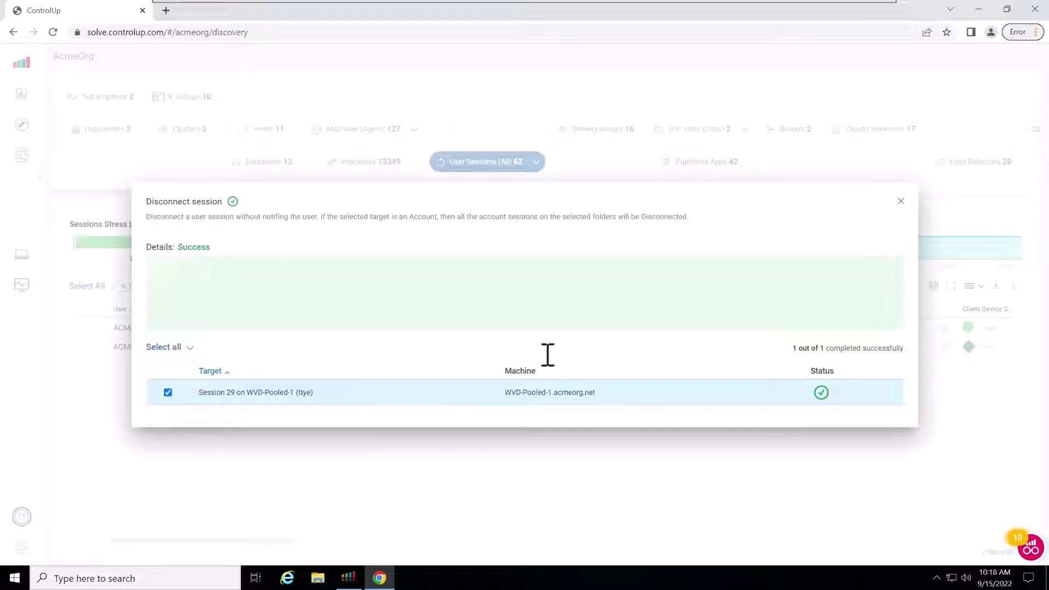
click(901, 202)
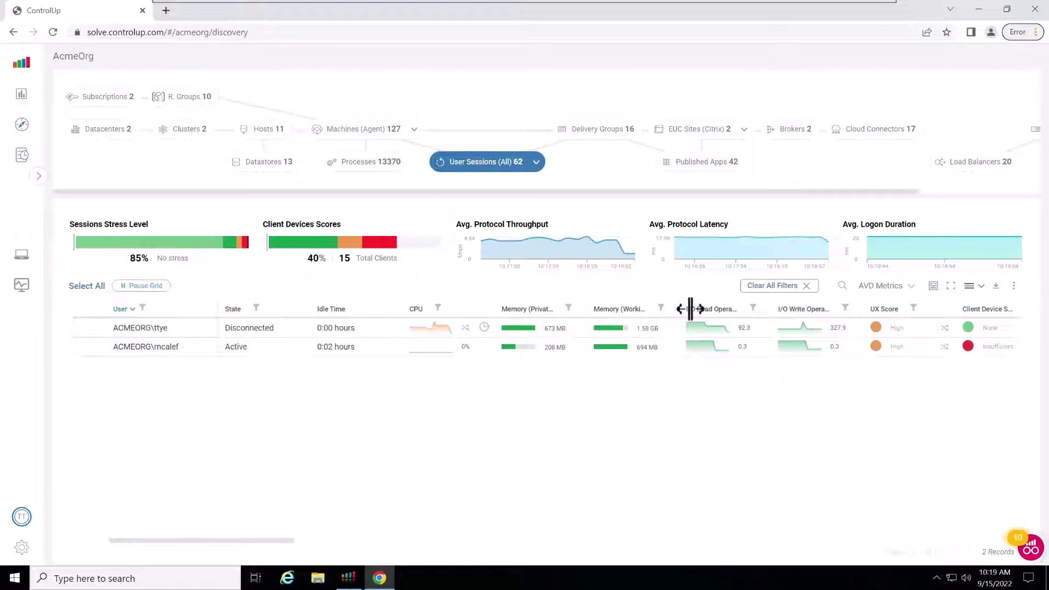
drag(687, 308, 709, 309)
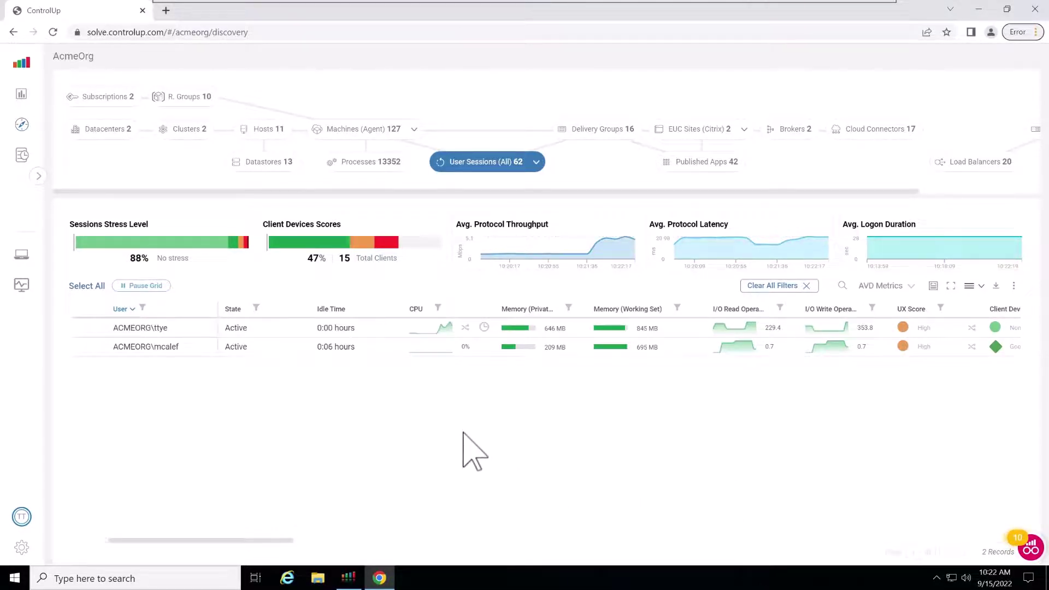
- Open the Azure Virtual Desktop scout in Scoutbees and examine its Time to Session Ready chart
click(22, 285)
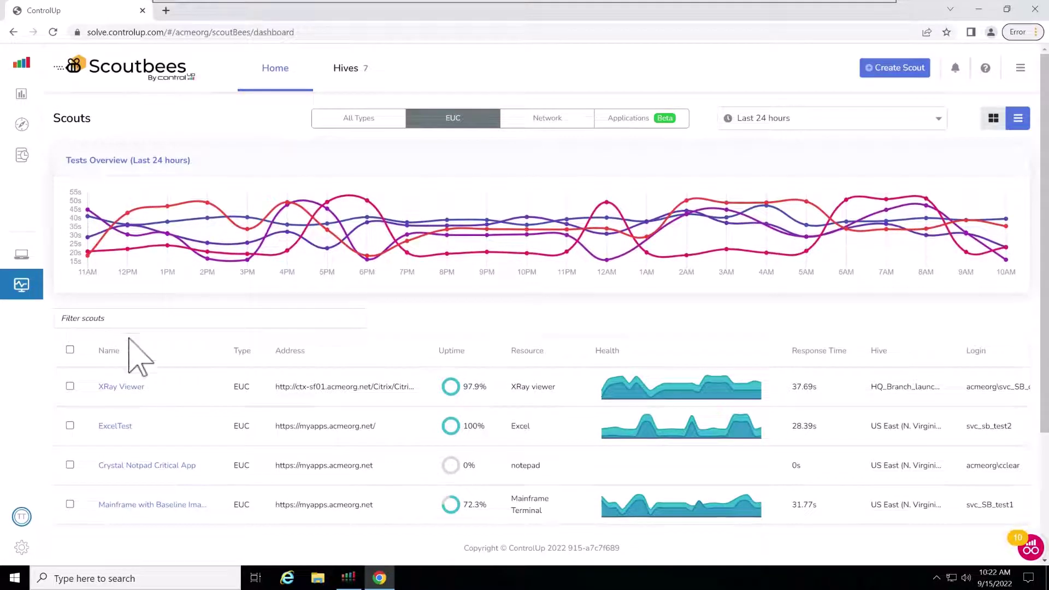
scroll(246, 436, down, 3)
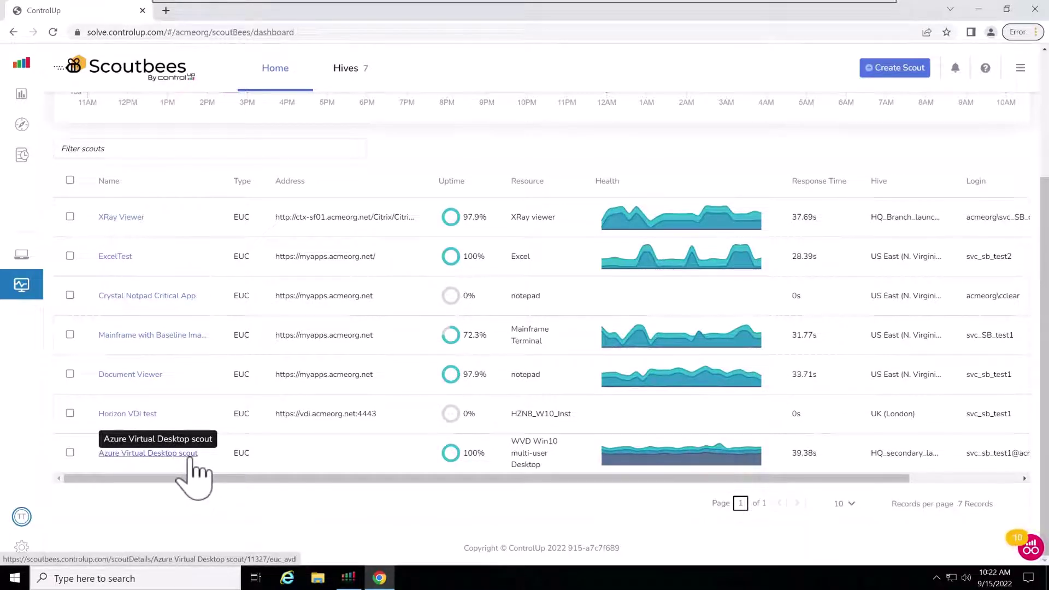
click(164, 453)
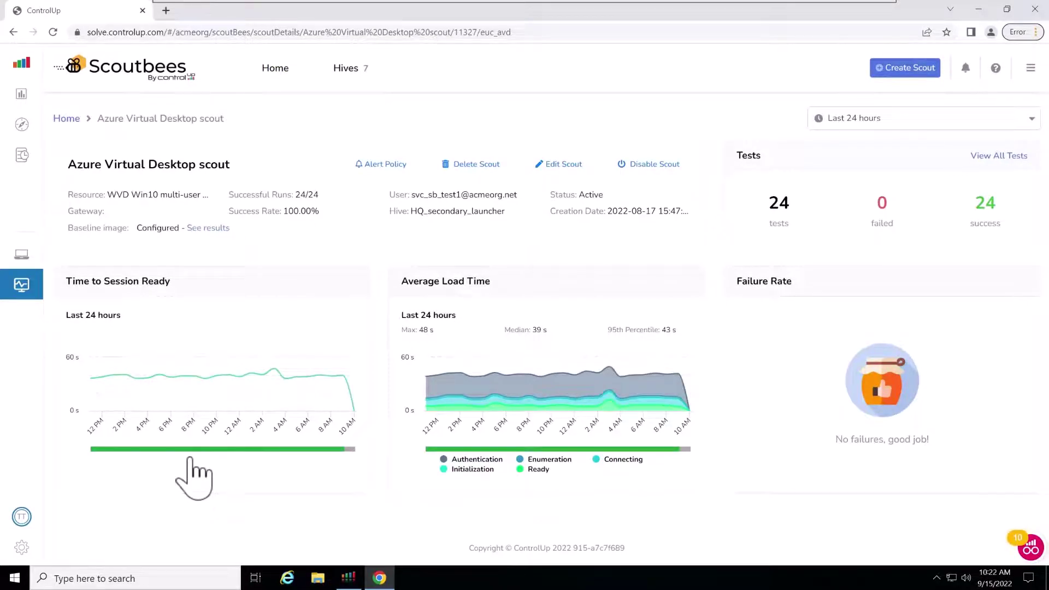
mouse_move(102, 379)
- Explore an alert policy condition using Image Anomaly Score and its comparison operators, and close the policy without saving
click(389, 166)
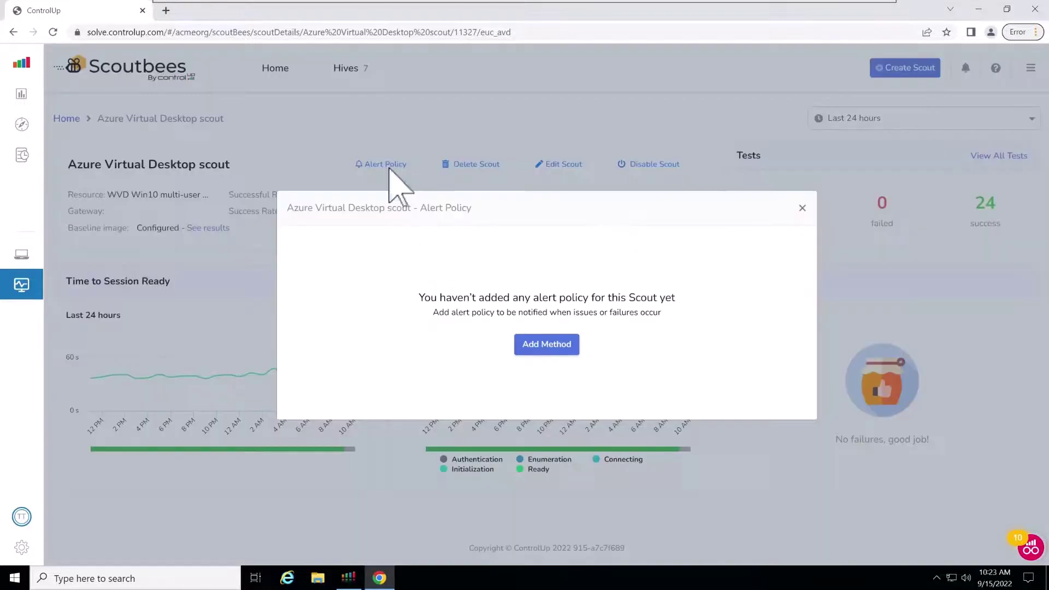
click(572, 347)
click(441, 236)
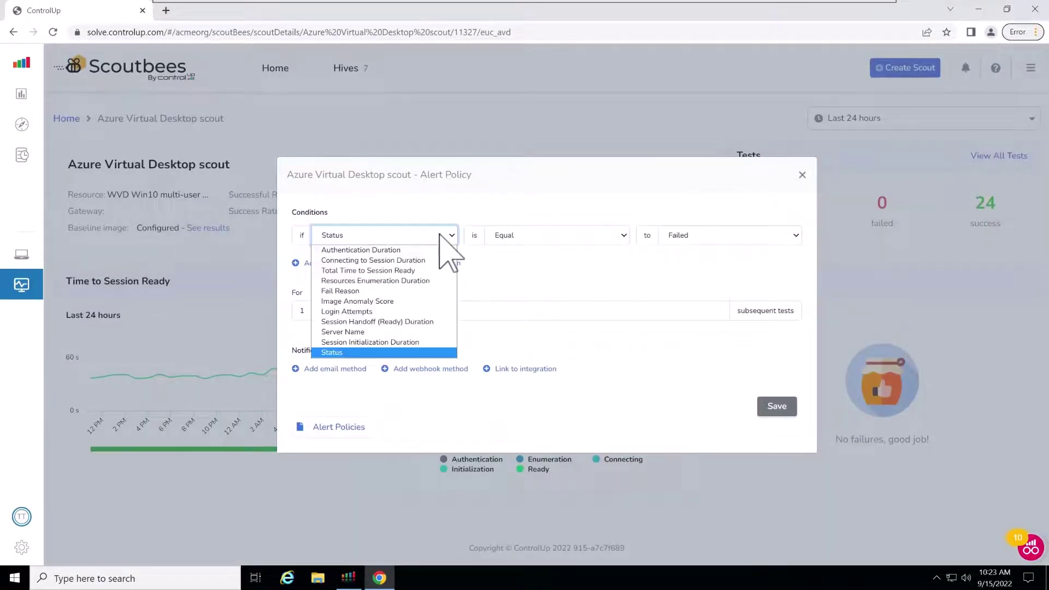
click(429, 301)
click(552, 240)
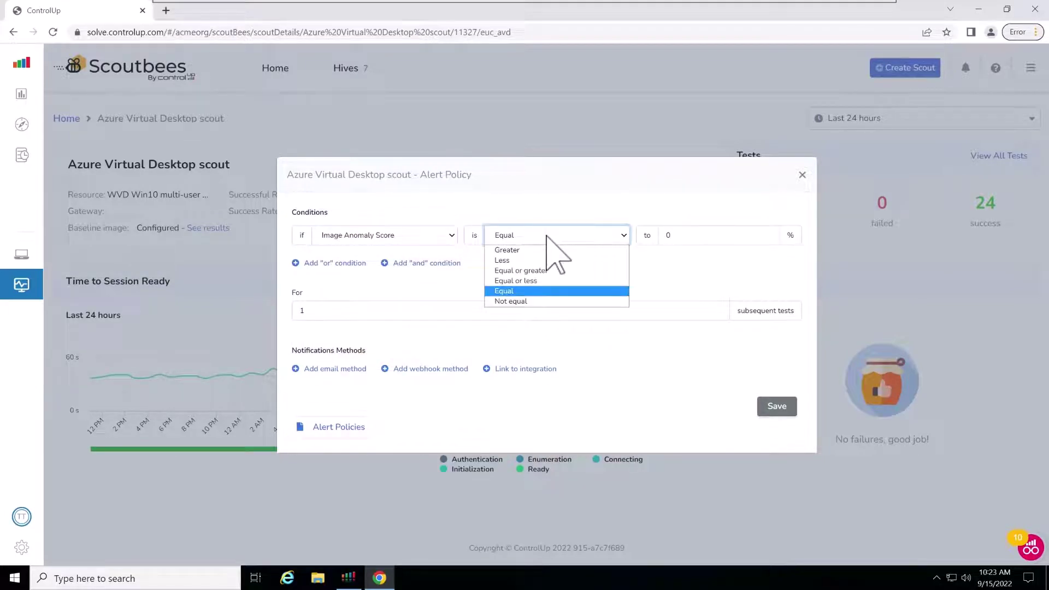
click(850, 210)
click(802, 174)
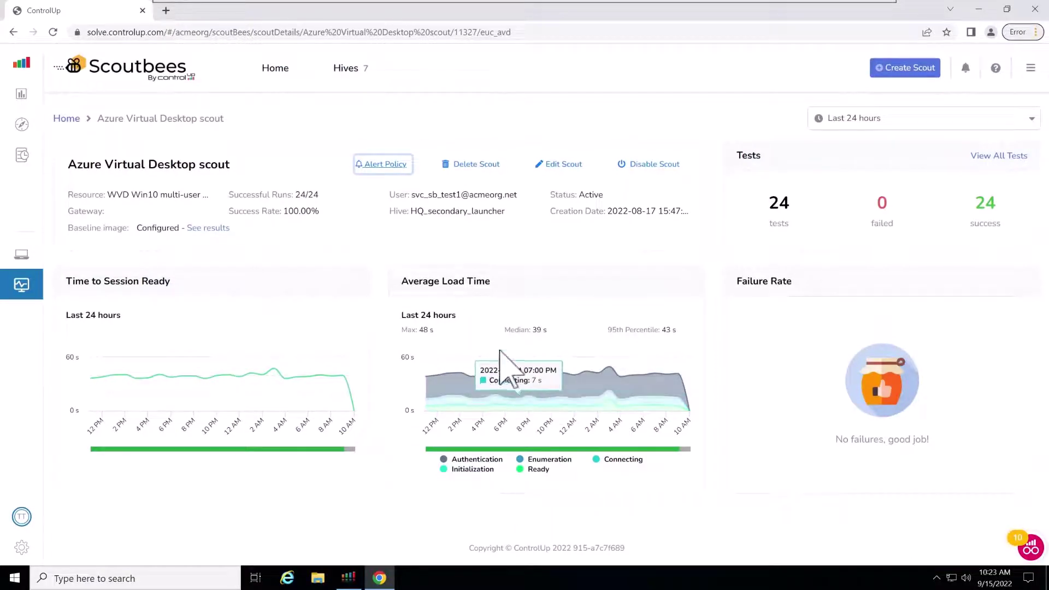
- Open the scout's baseline image results to compare the session screenshots with the baseline
click(209, 230)
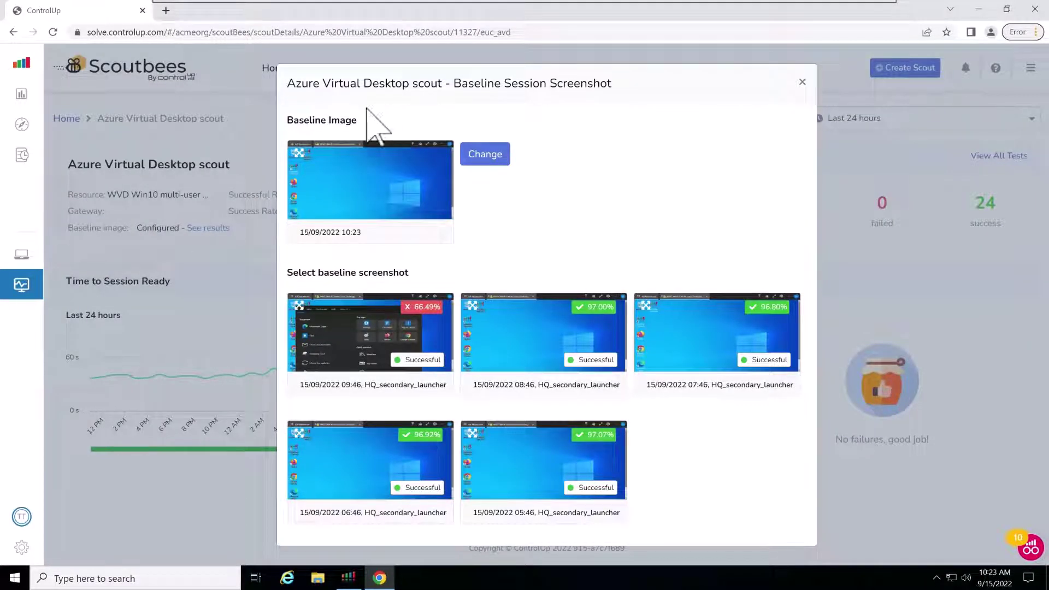
- Compare enlarged views of the baseline image and the 06:46 and 09:46 session screenshots, and close the baseline results
click(301, 155)
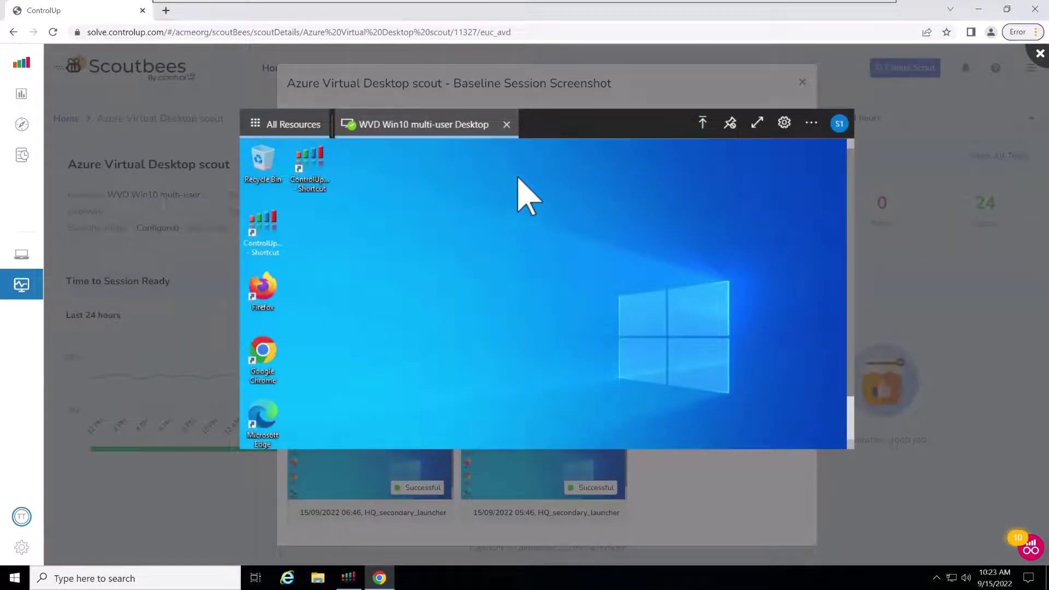
click(601, 91)
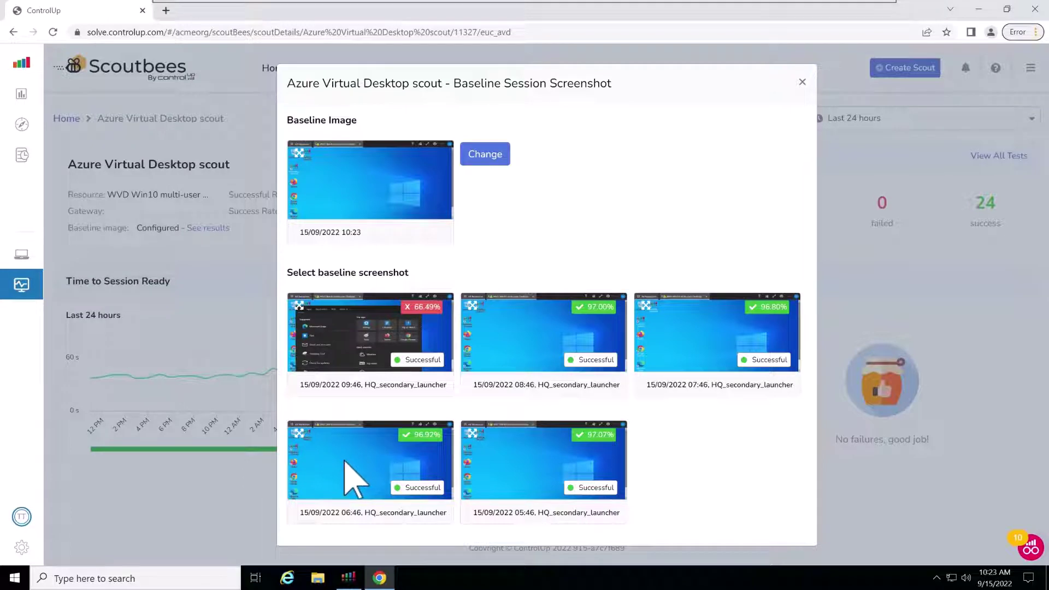
click(309, 433)
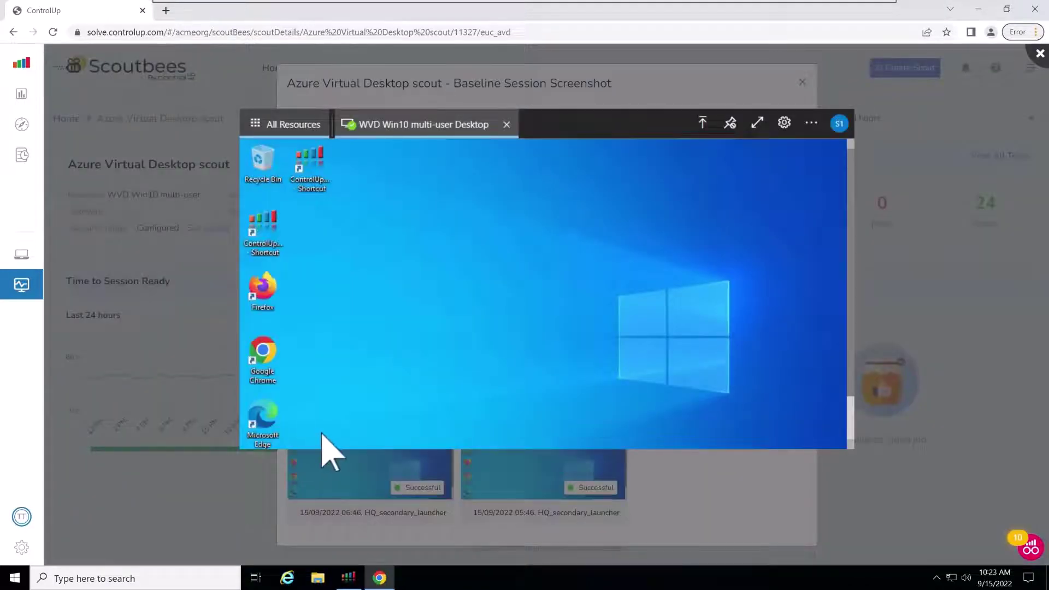
click(587, 477)
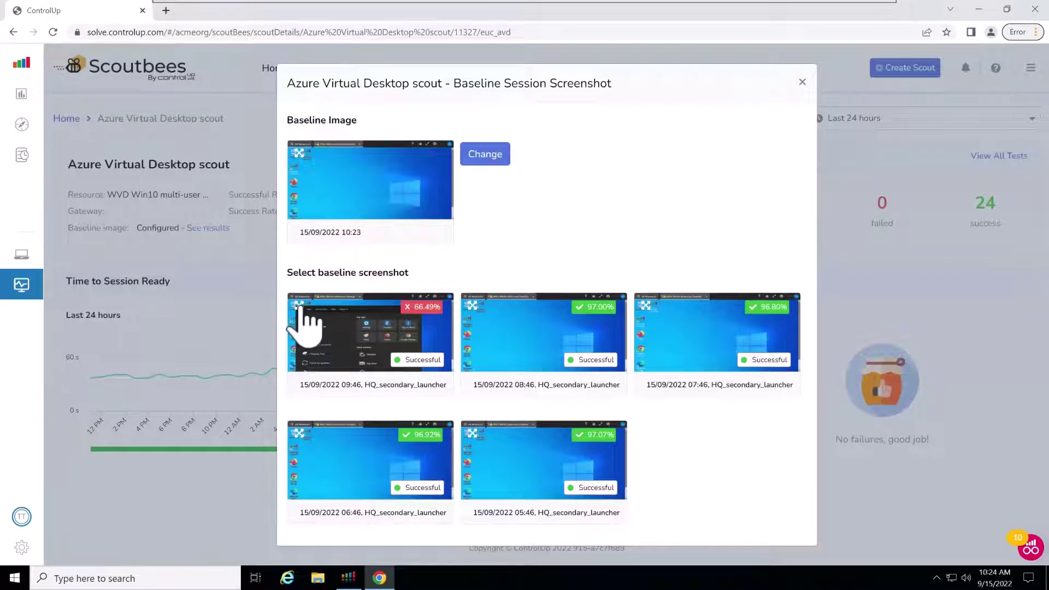
click(305, 319)
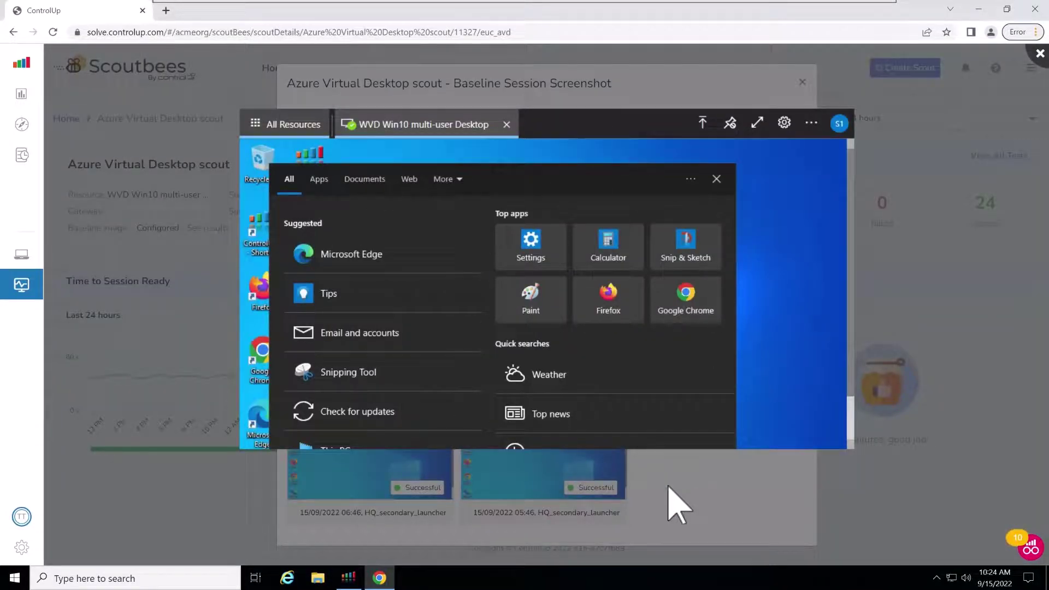
click(698, 506)
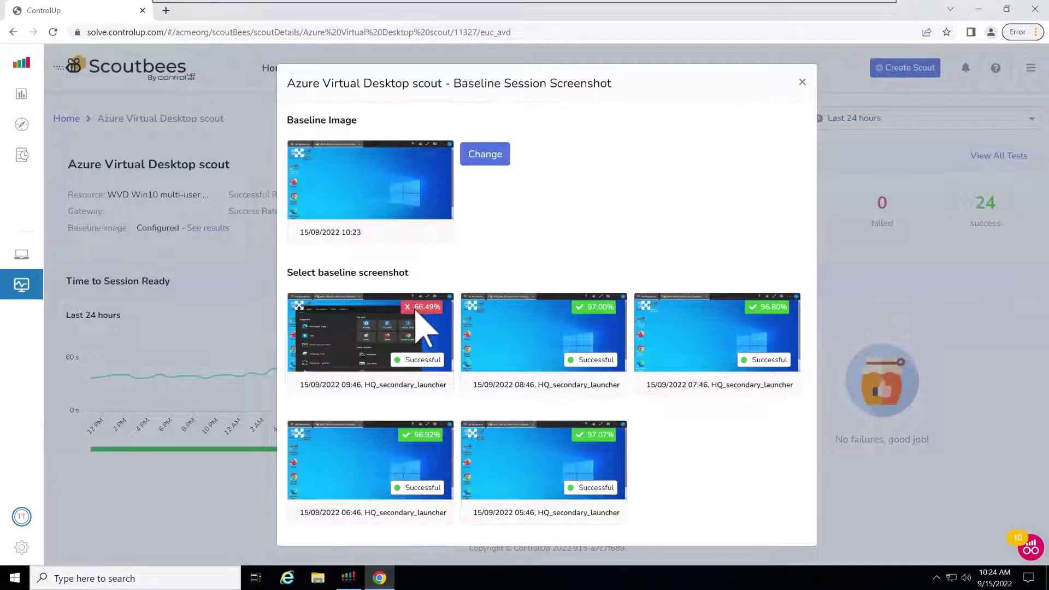
click(804, 85)
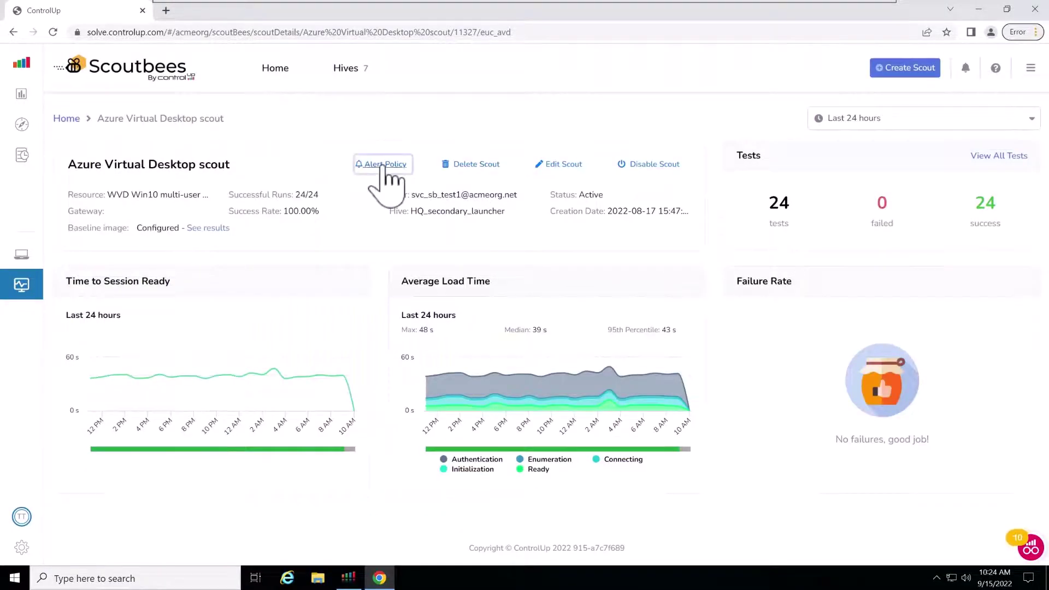
- Add an alert policy to the scout with the condition Image Anomaly Score Equal or less than 90%
click(385, 164)
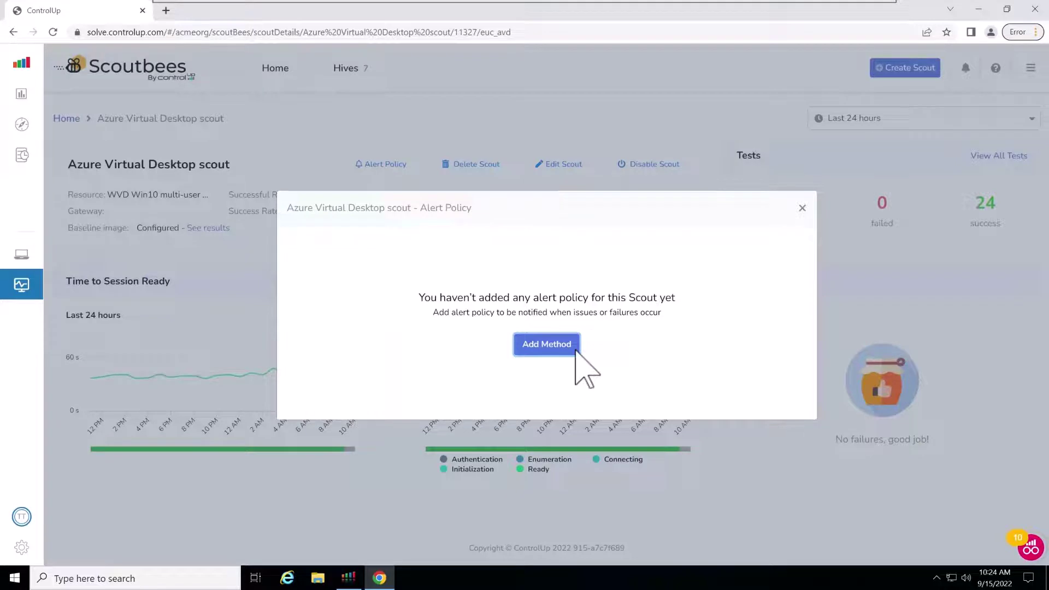
click(575, 351)
click(447, 235)
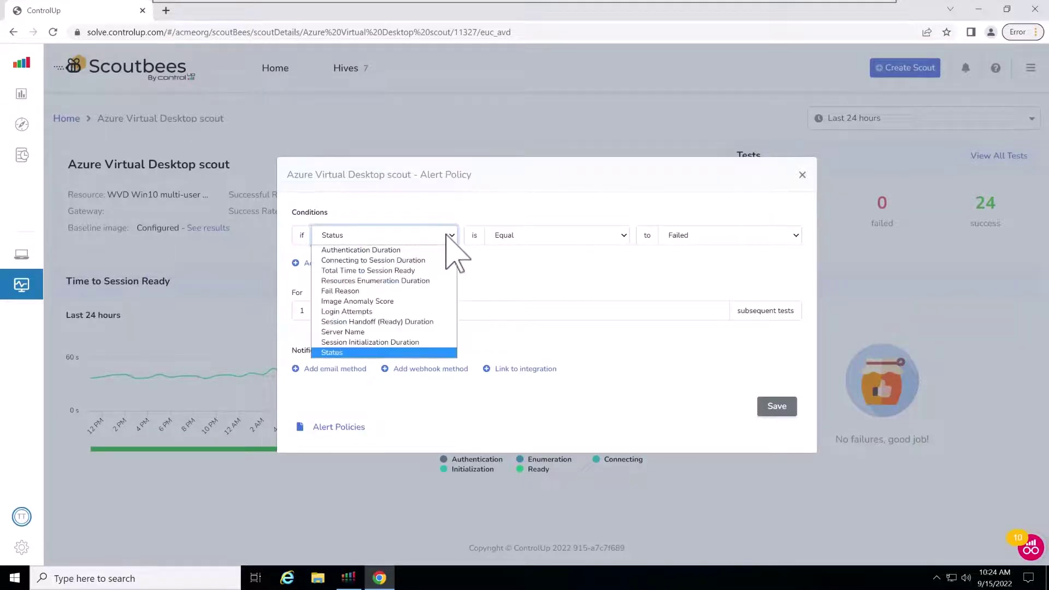
click(429, 301)
click(565, 238)
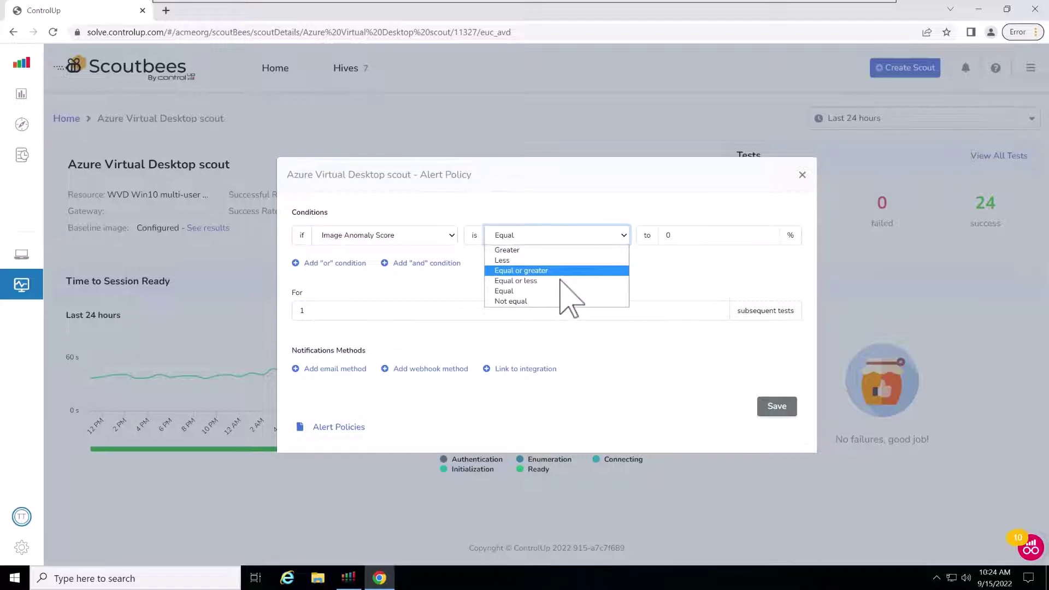
click(562, 281)
key(Tab)
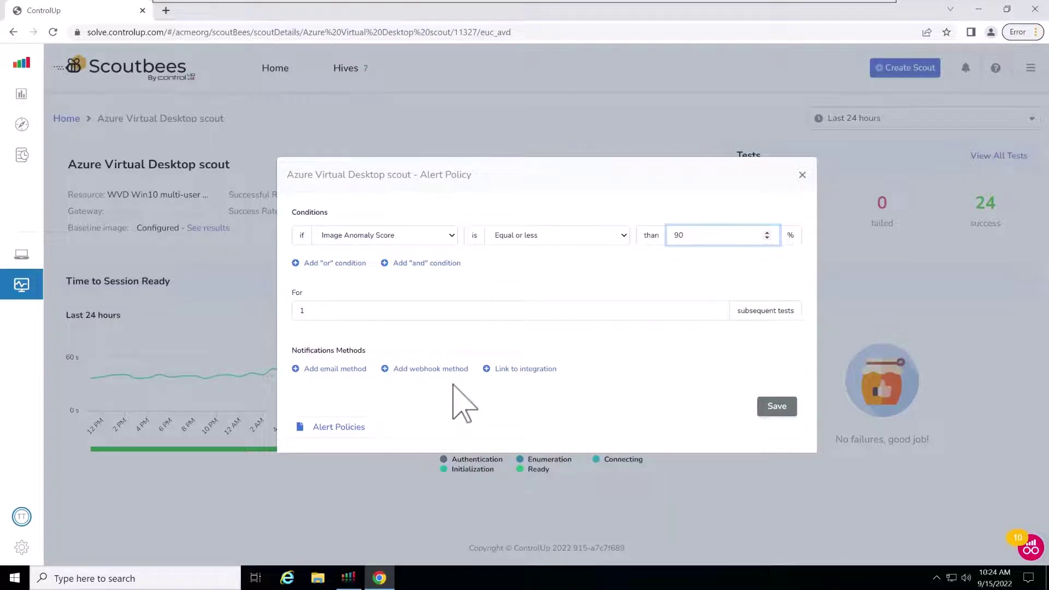
- Add the recipient's e-mail and the ControlUp_Alerts in Teams integration as notification methods, and save the alert policy
click(326, 369)
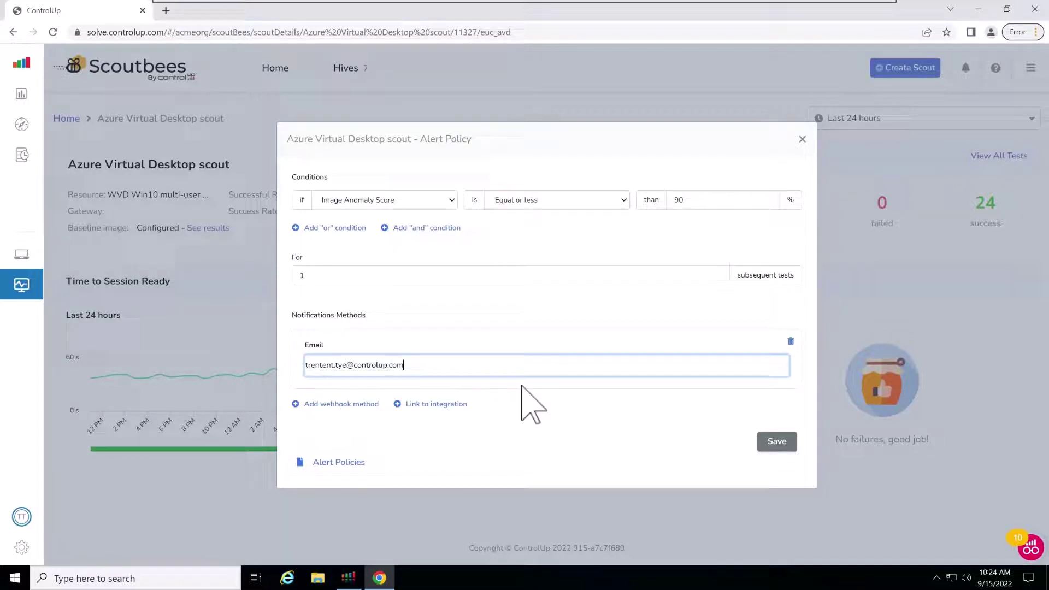
click(449, 406)
click(474, 397)
click(399, 425)
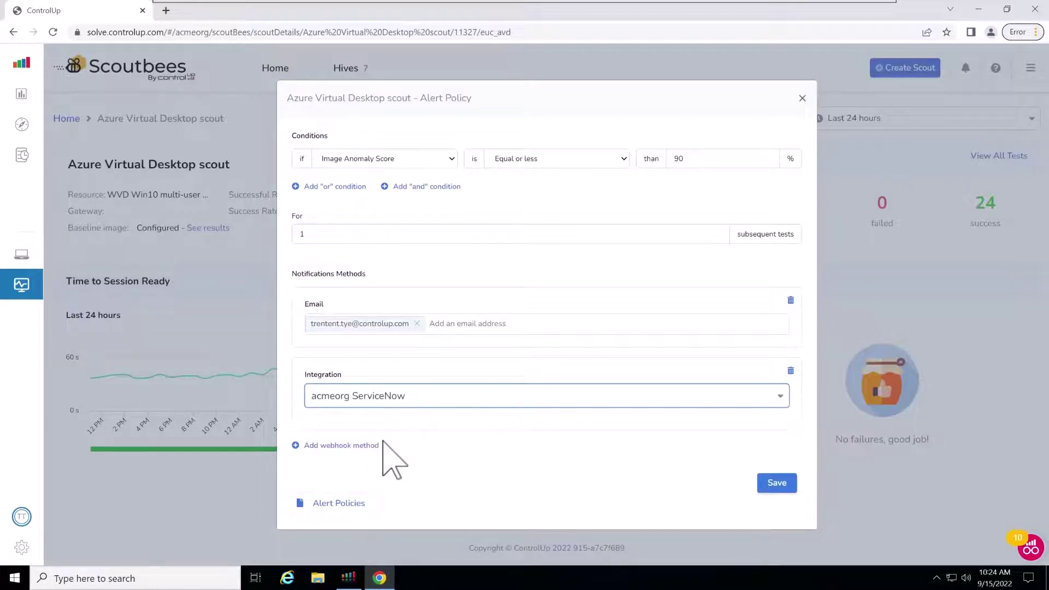
click(590, 402)
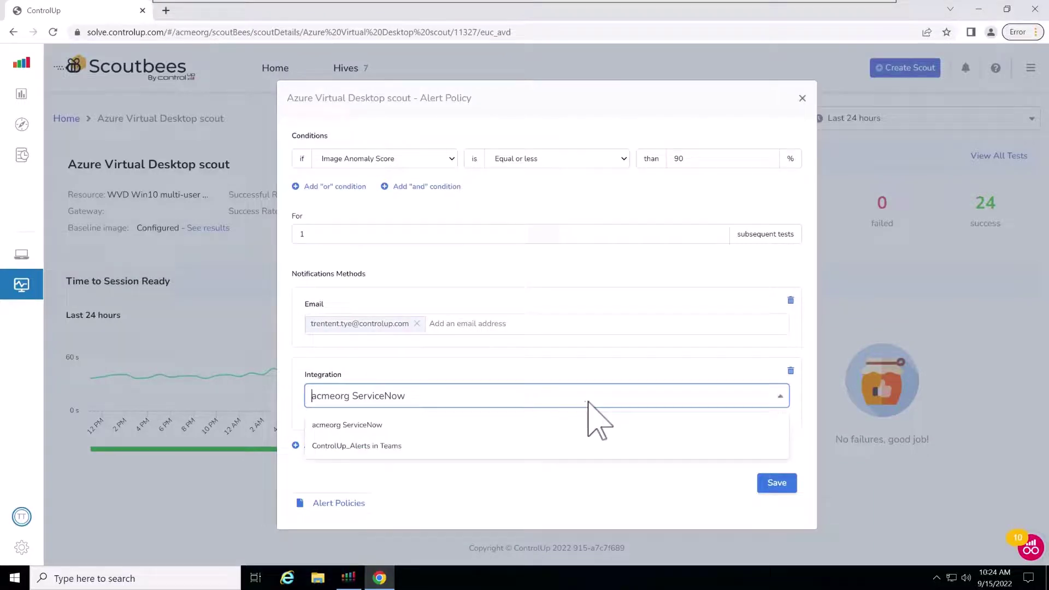
click(444, 446)
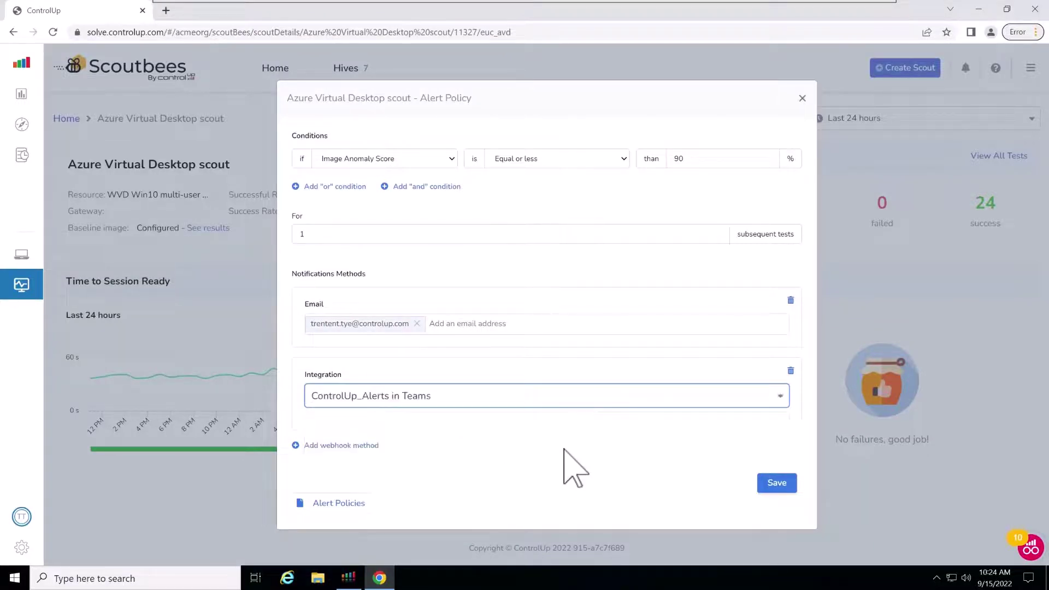
click(791, 480)
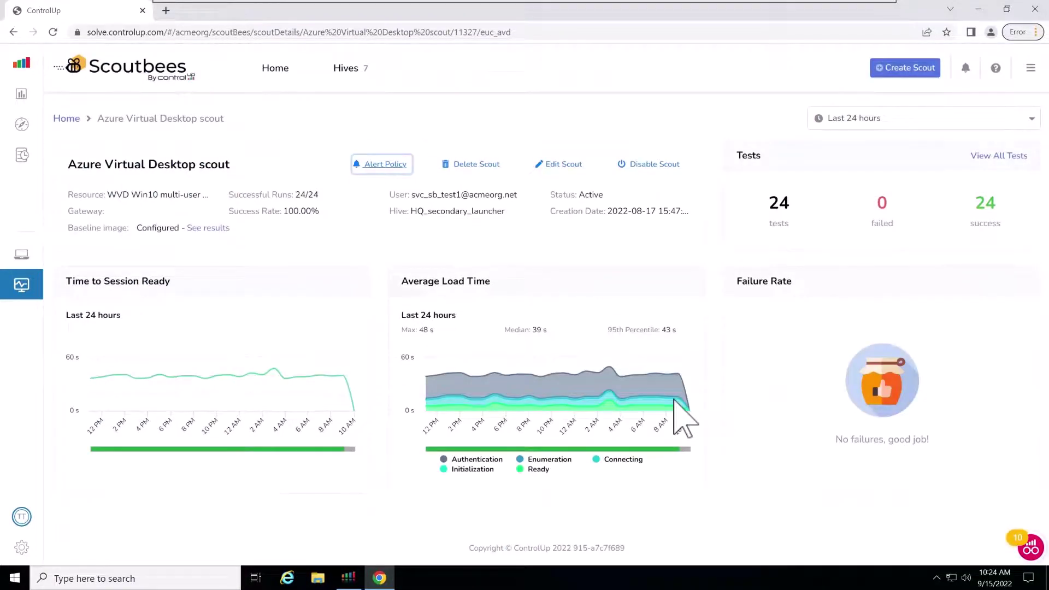
- Show the scout's last 2 days, inspect the failed test's details, and return to the scout overview
click(909, 117)
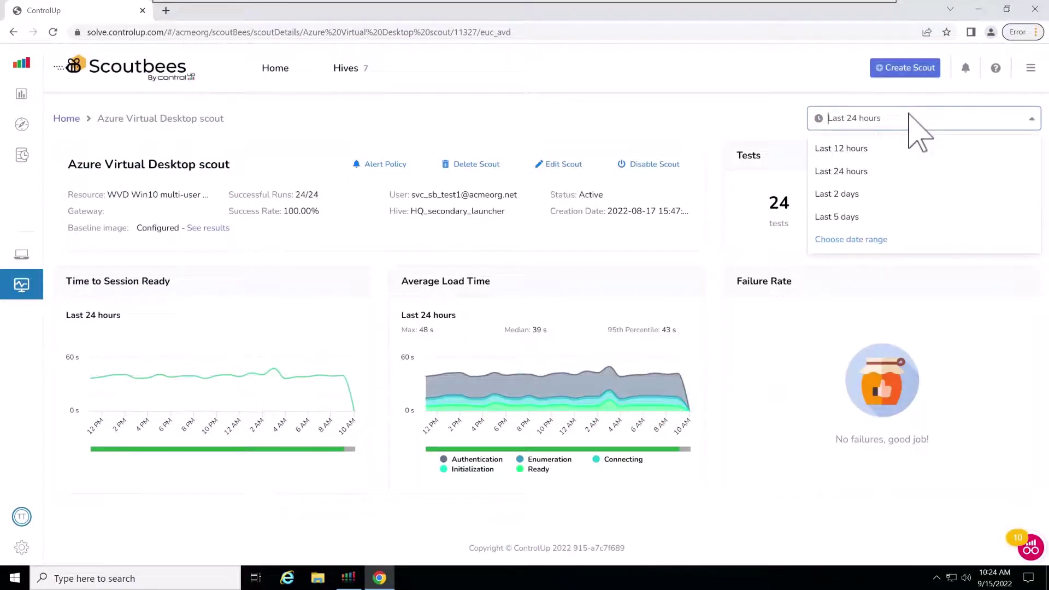
click(846, 193)
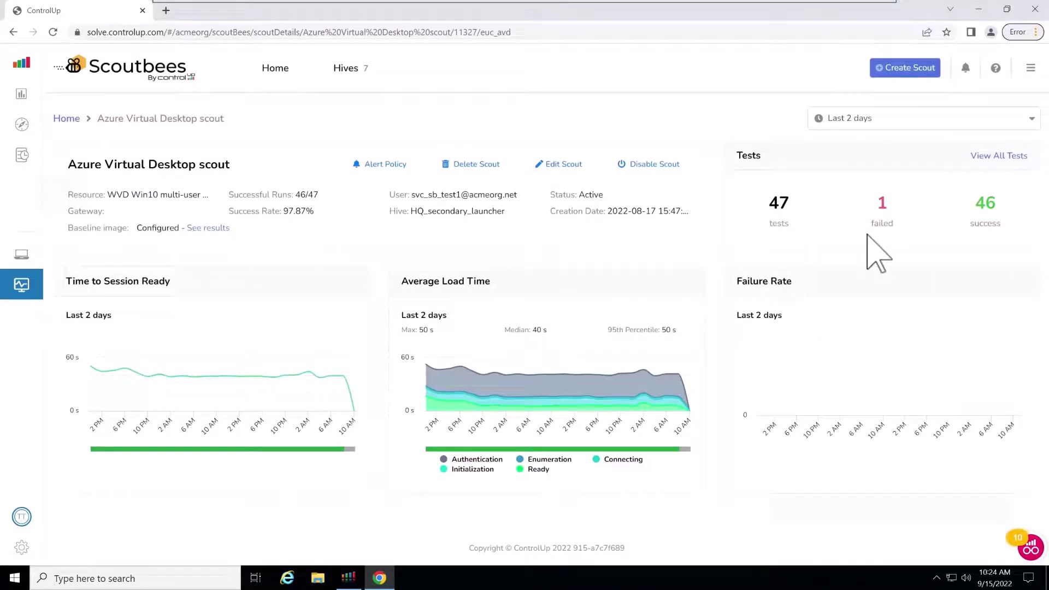
click(881, 206)
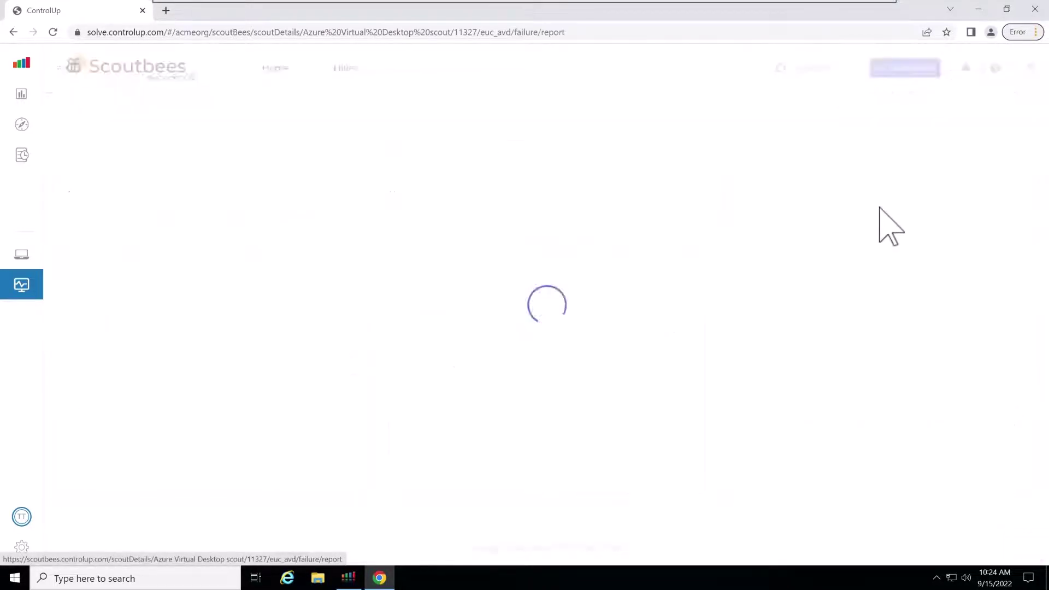
click(344, 216)
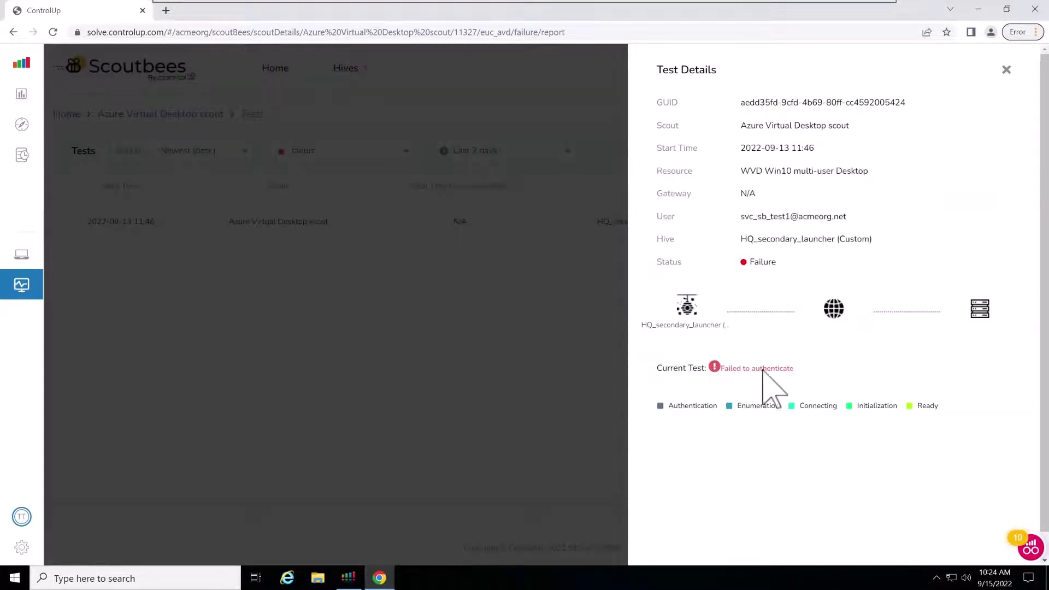
click(1006, 70)
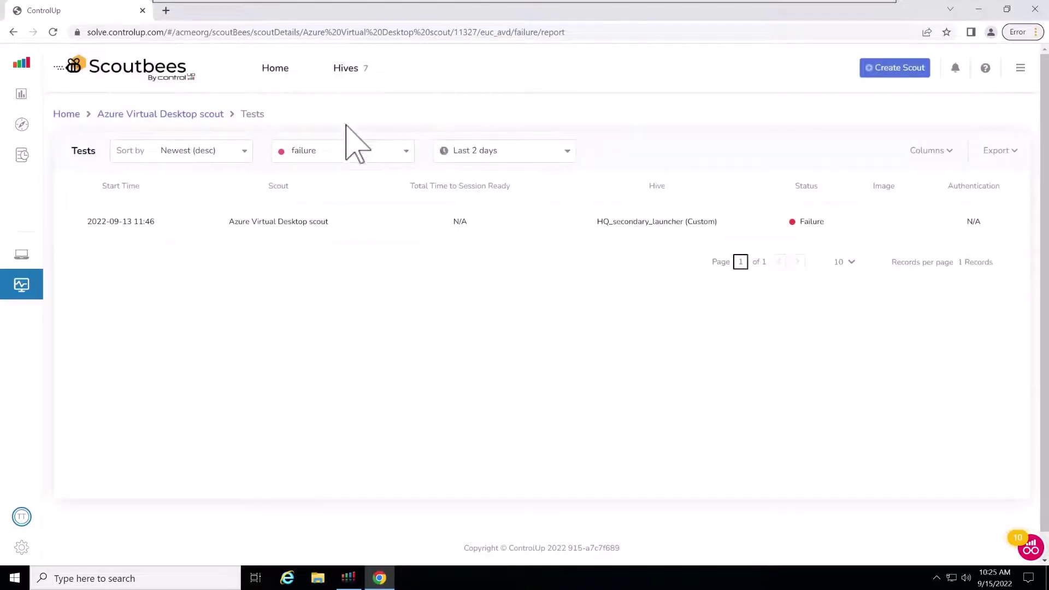
click(189, 115)
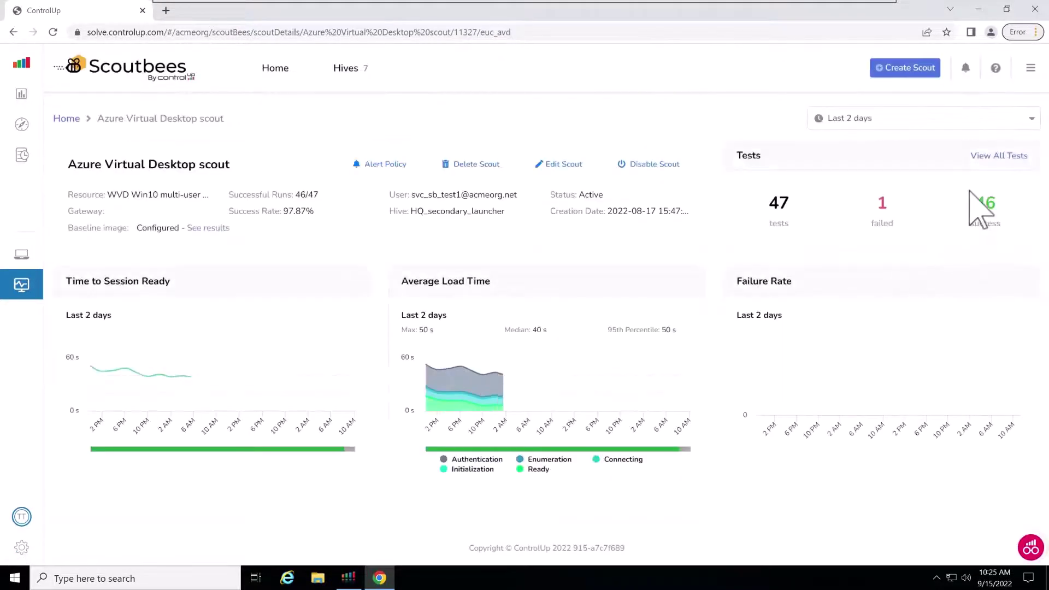
click(999, 157)
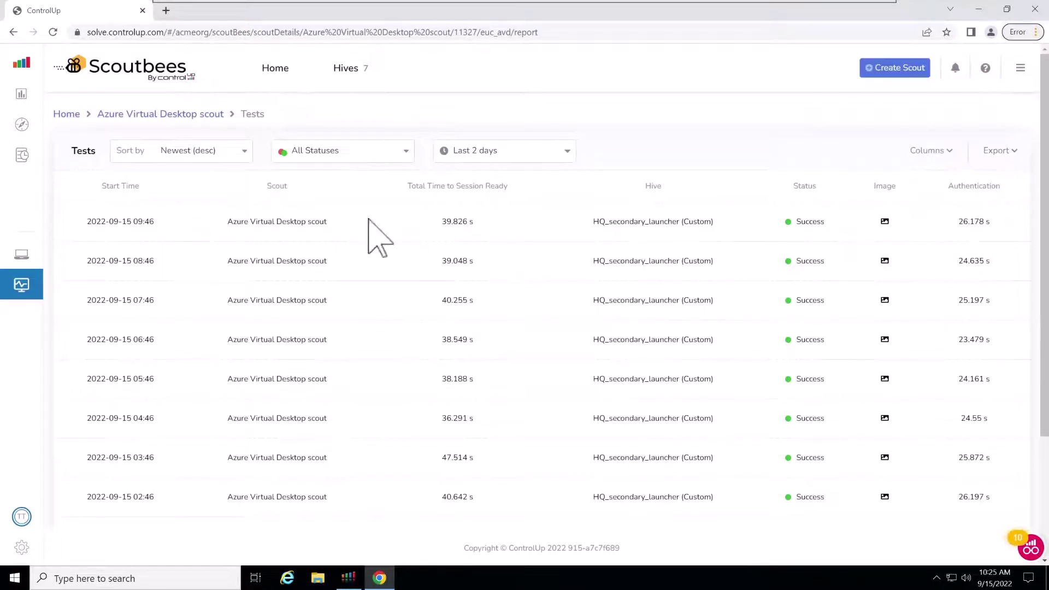
click(274, 222)
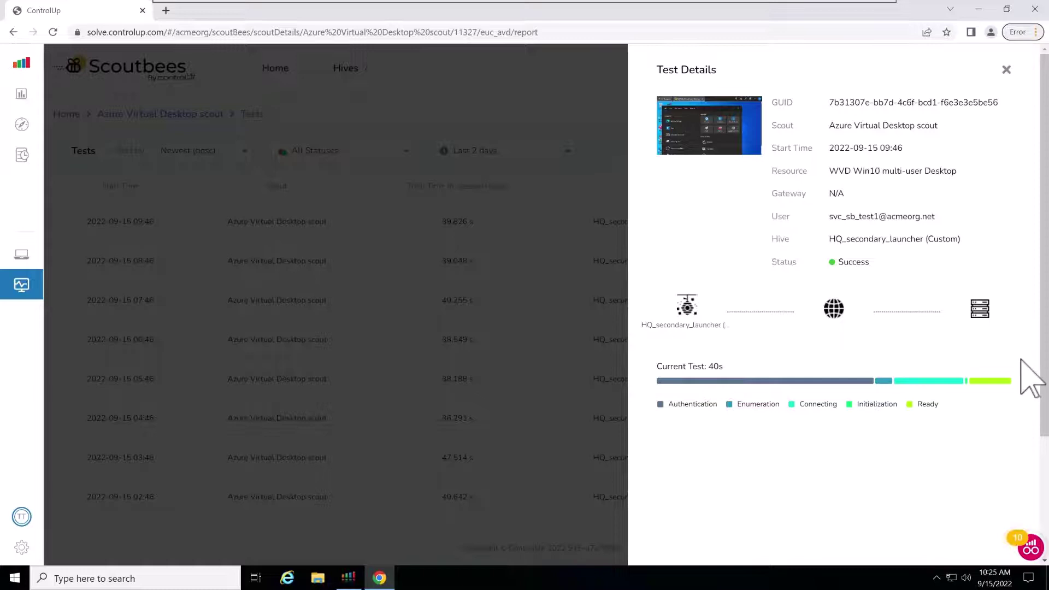
click(694, 140)
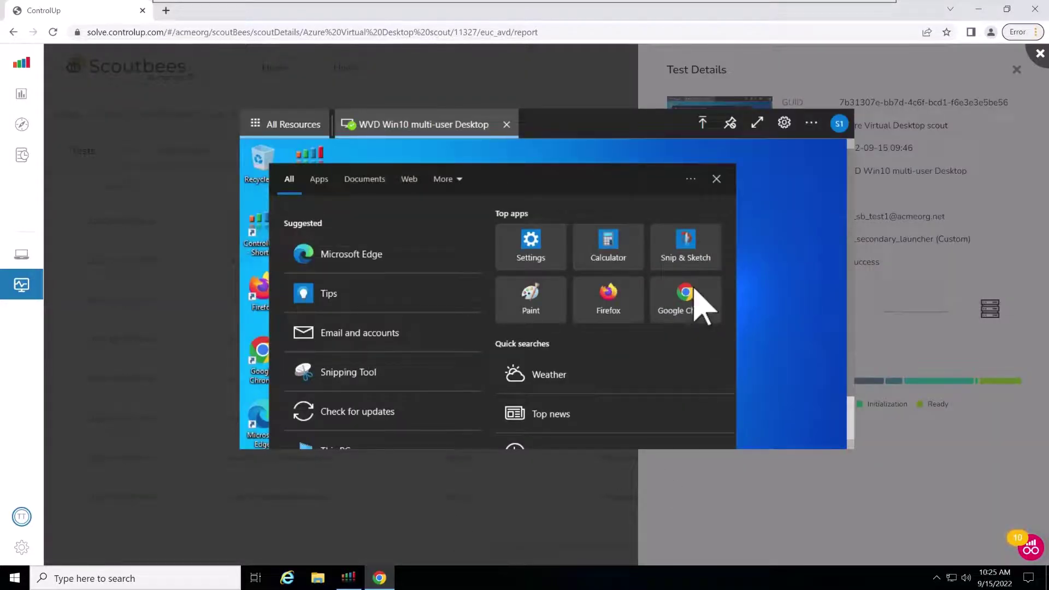
click(732, 491)
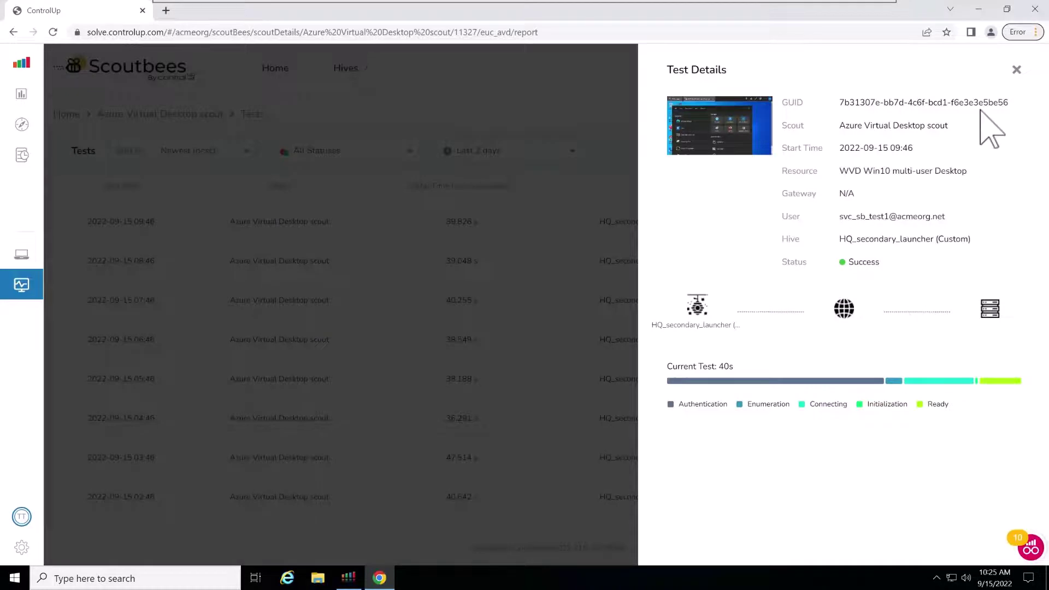
click(1017, 71)
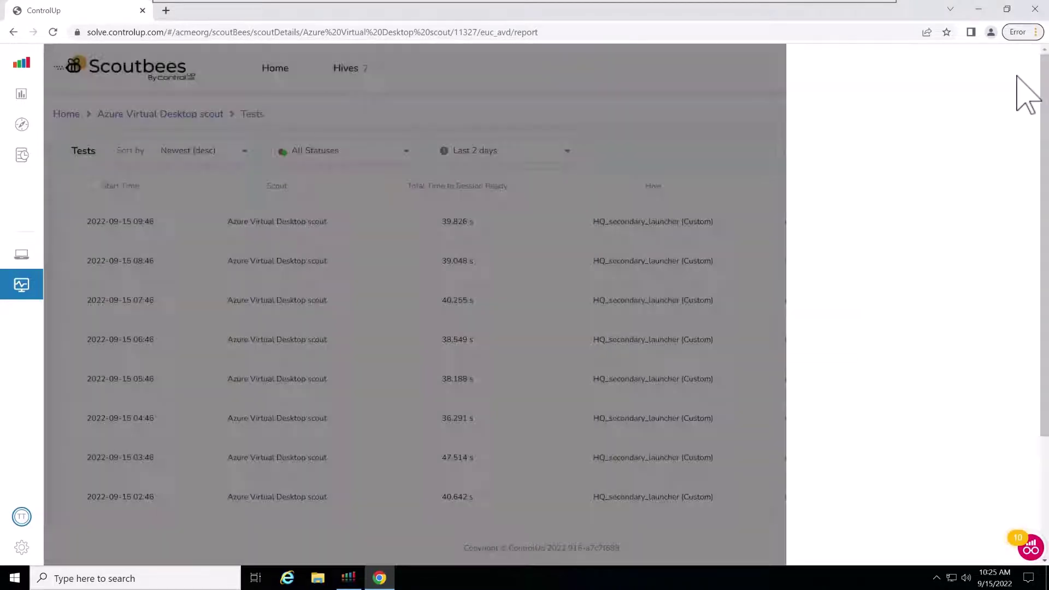
click(194, 115)
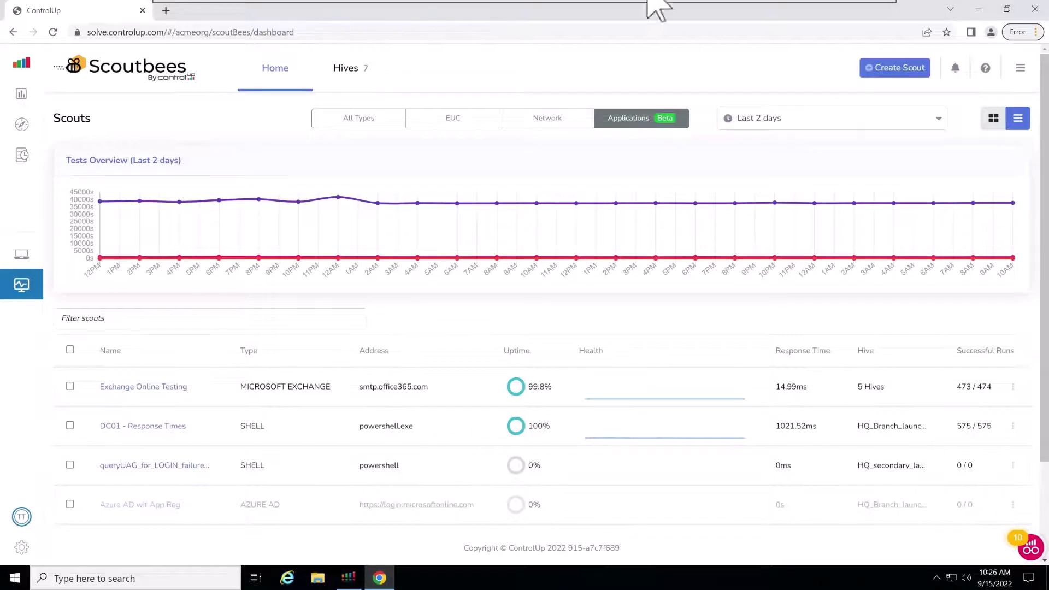
- Revisit the Azure Cost Dashboard, and switch to the ControlUp Management Console to look through its incident trigger settings
click(22, 94)
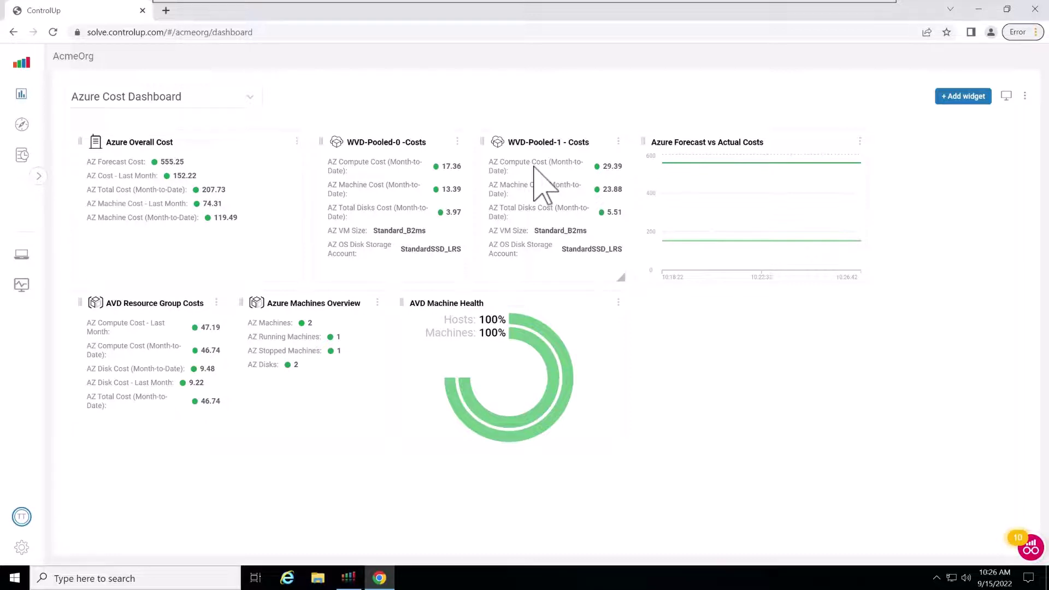
click(353, 575)
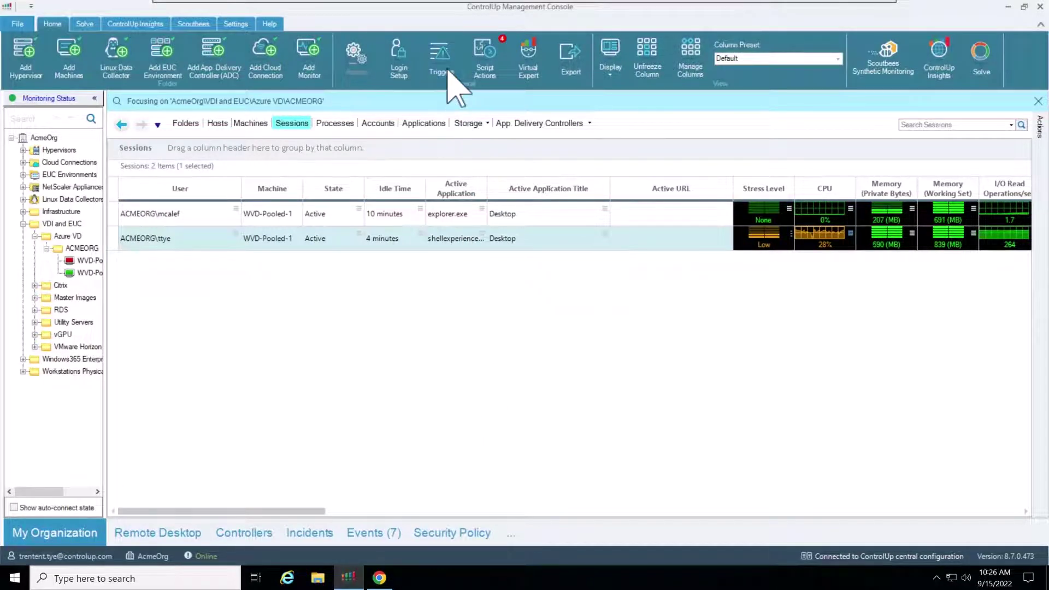
click(439, 68)
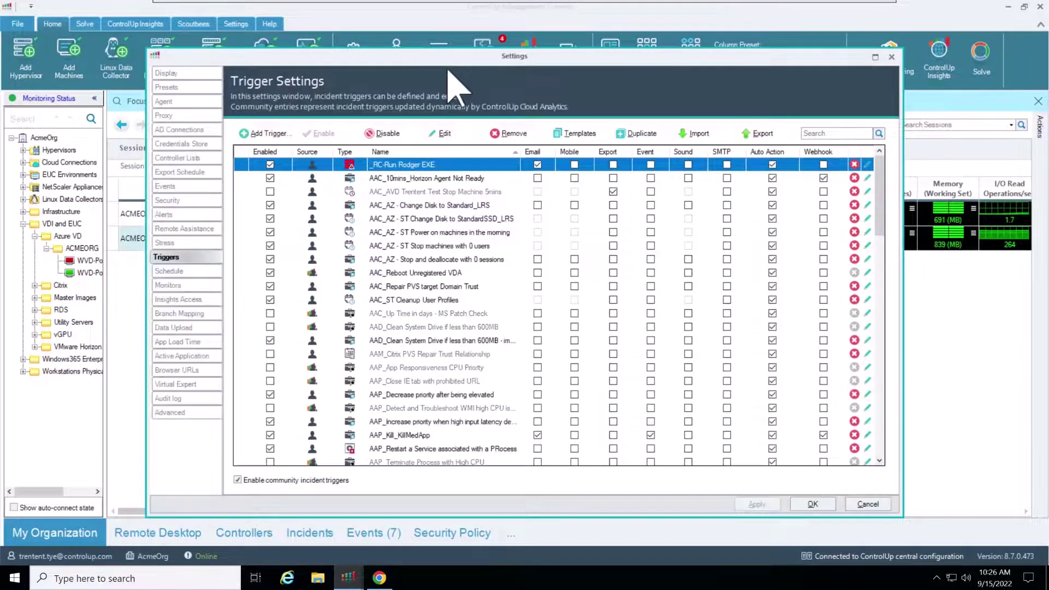
drag(446, 258, 455, 210)
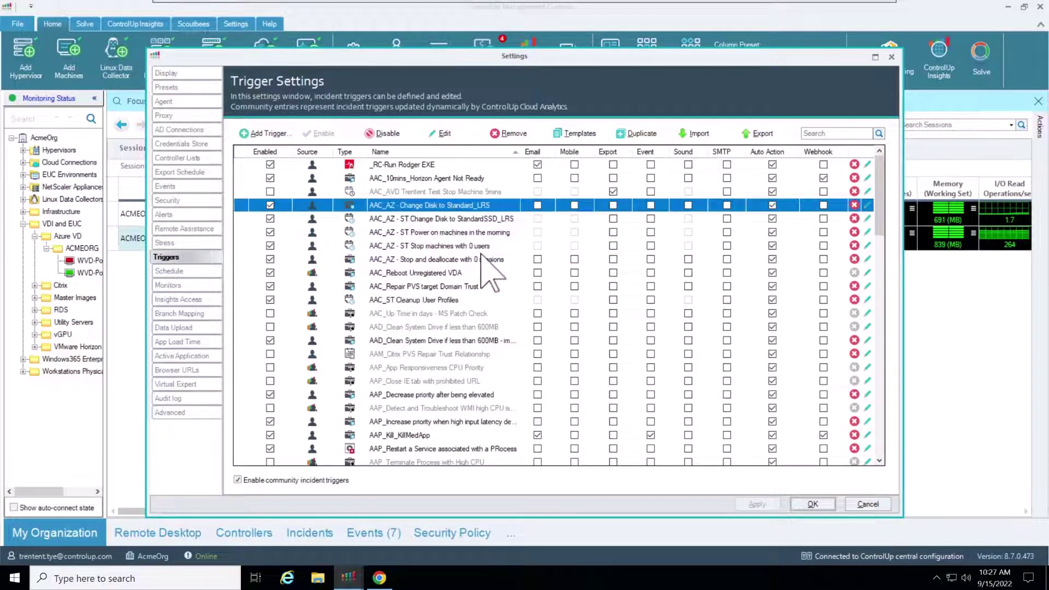
- Open the trigger "AAC_AZ - ST Stop machines with 0 users" for editing and examine its daily schedule and filter criteria
click(506, 249)
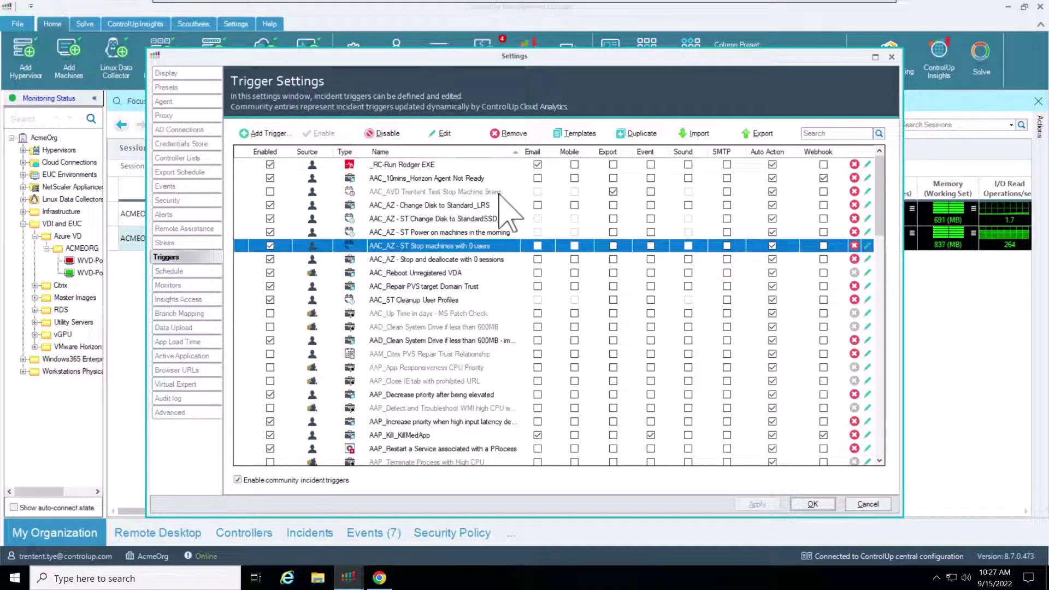
click(453, 133)
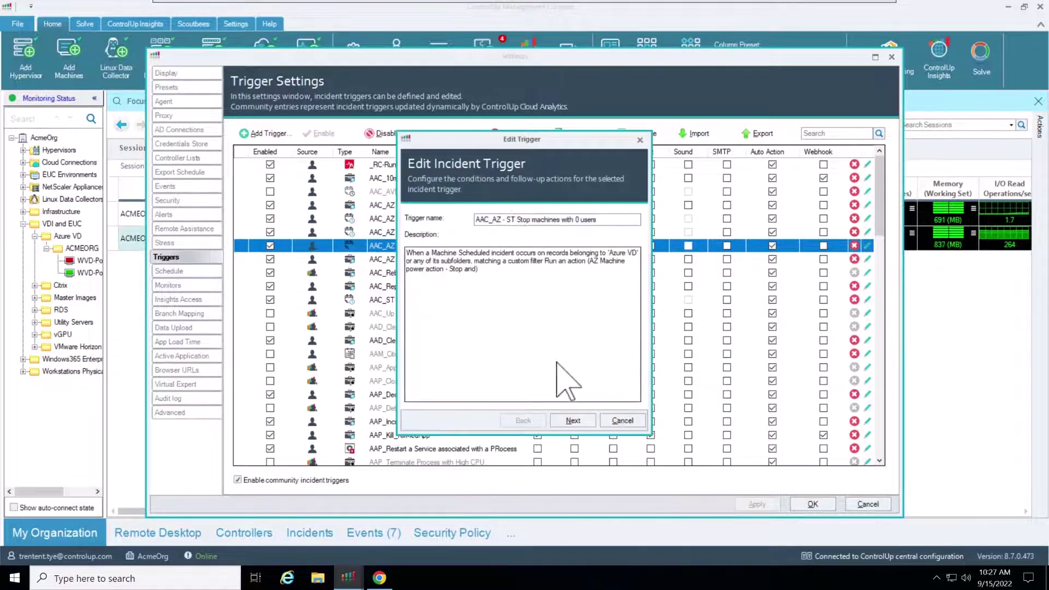
click(581, 424)
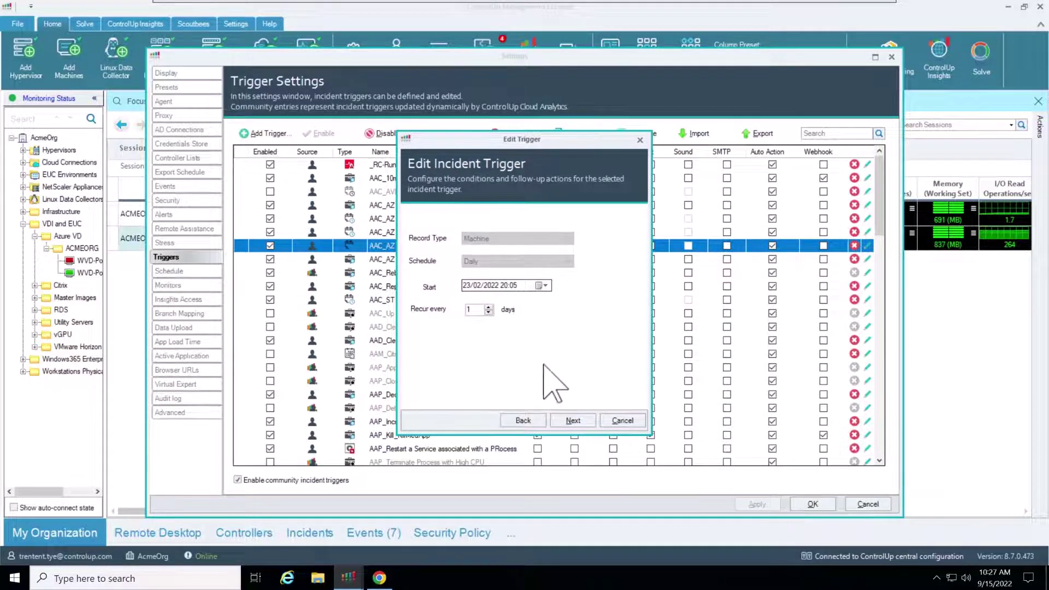
click(573, 422)
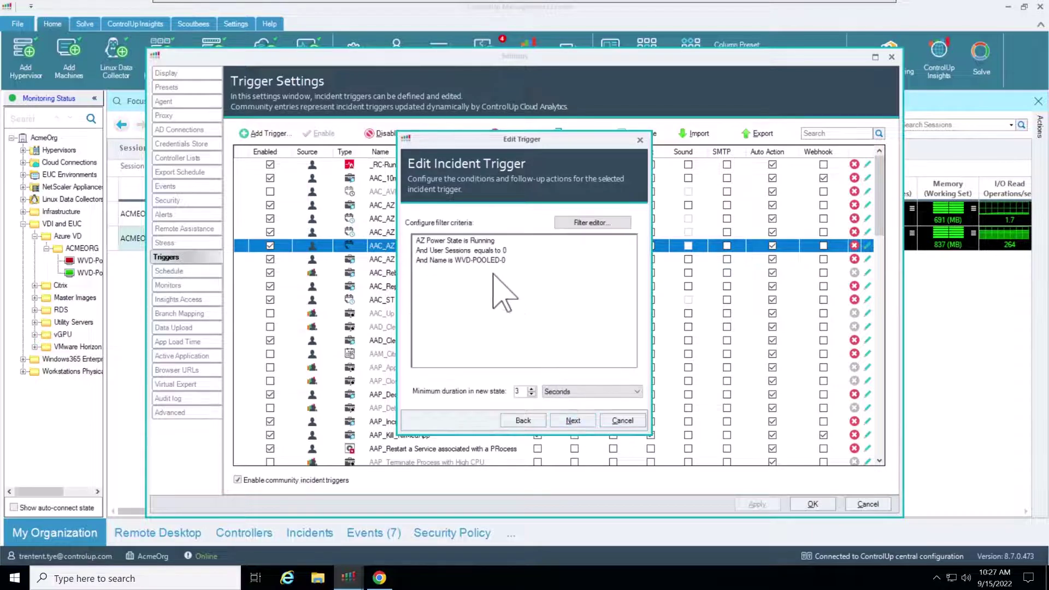
click(471, 242)
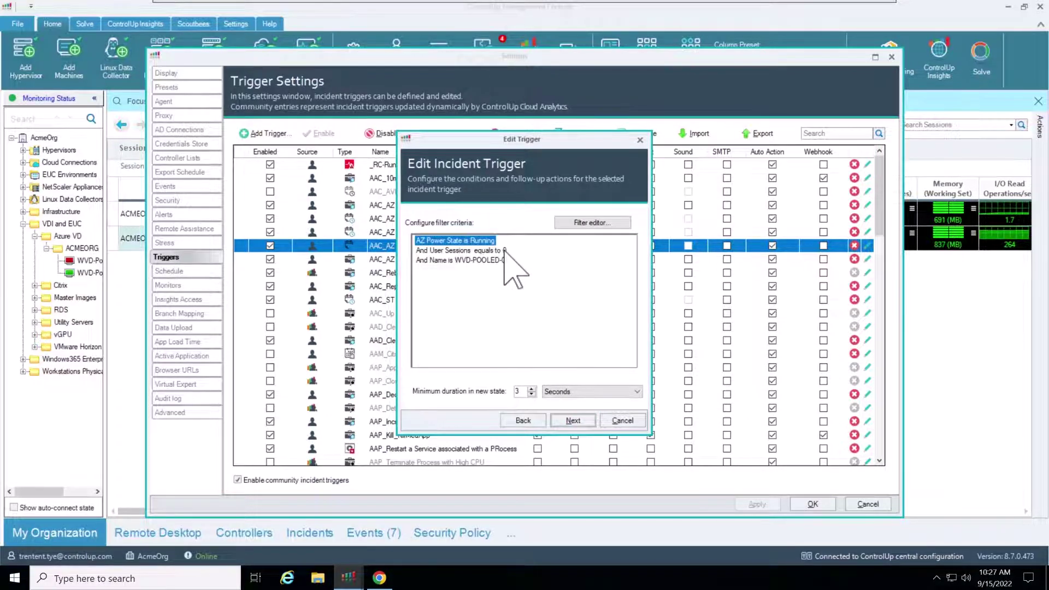
click(504, 250)
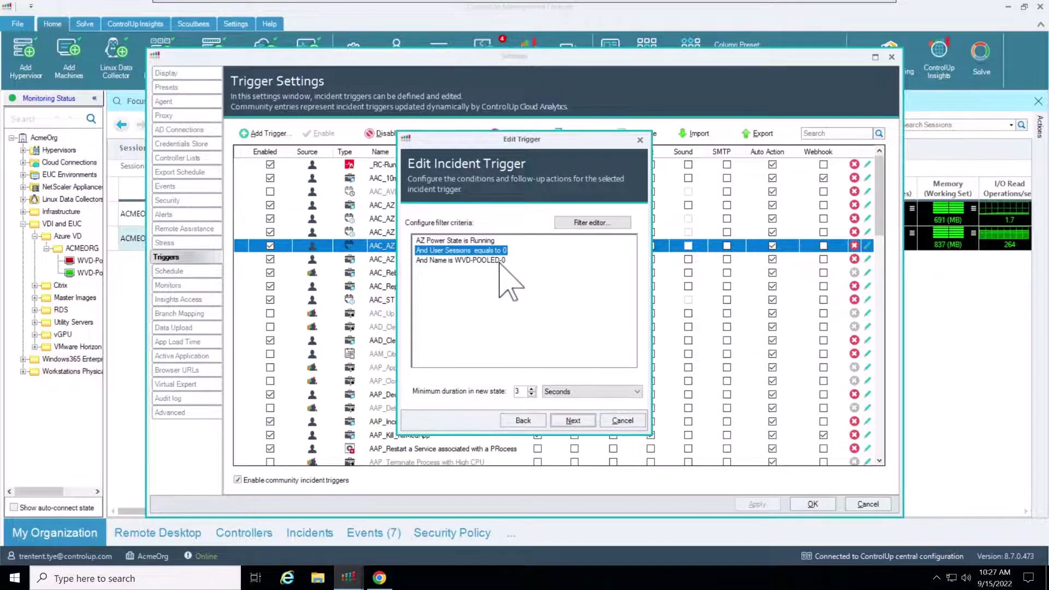
click(499, 261)
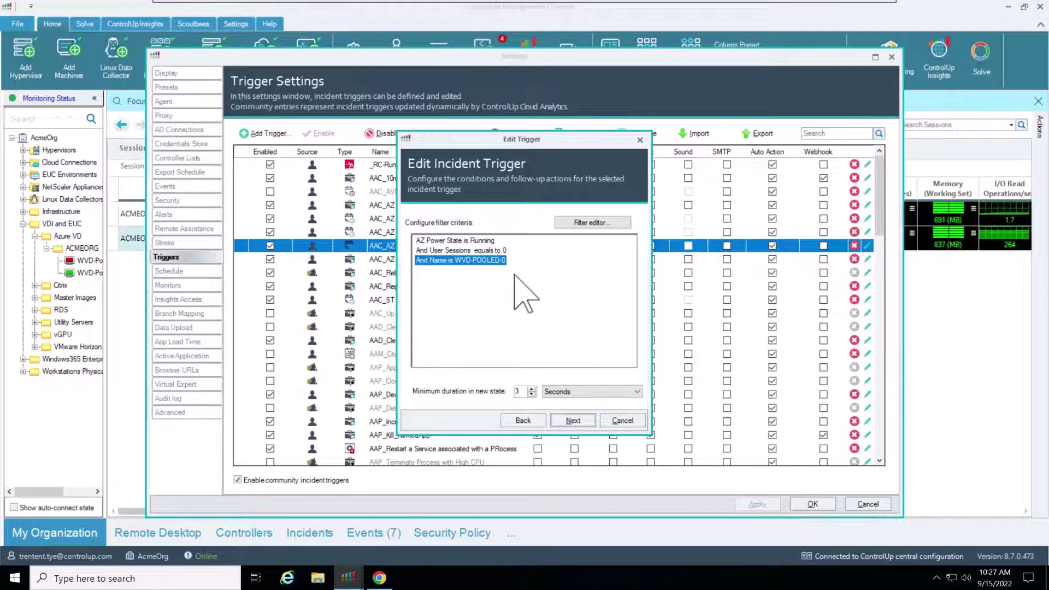
- Review the stop trigger's Azure VD scope, active hours and follow-up action, and leave the trigger without saving
click(586, 419)
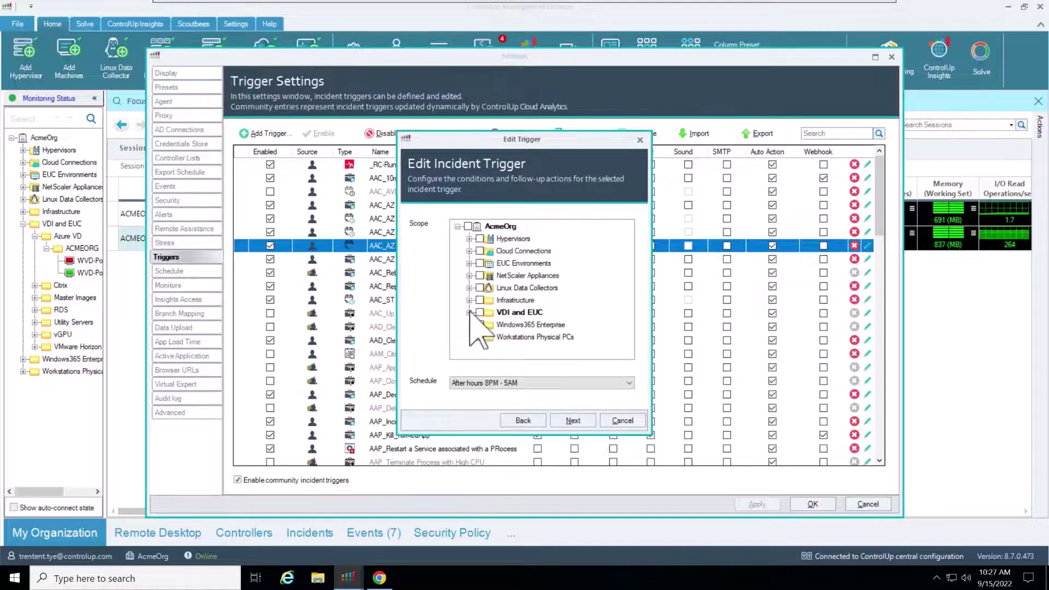
click(470, 312)
click(491, 276)
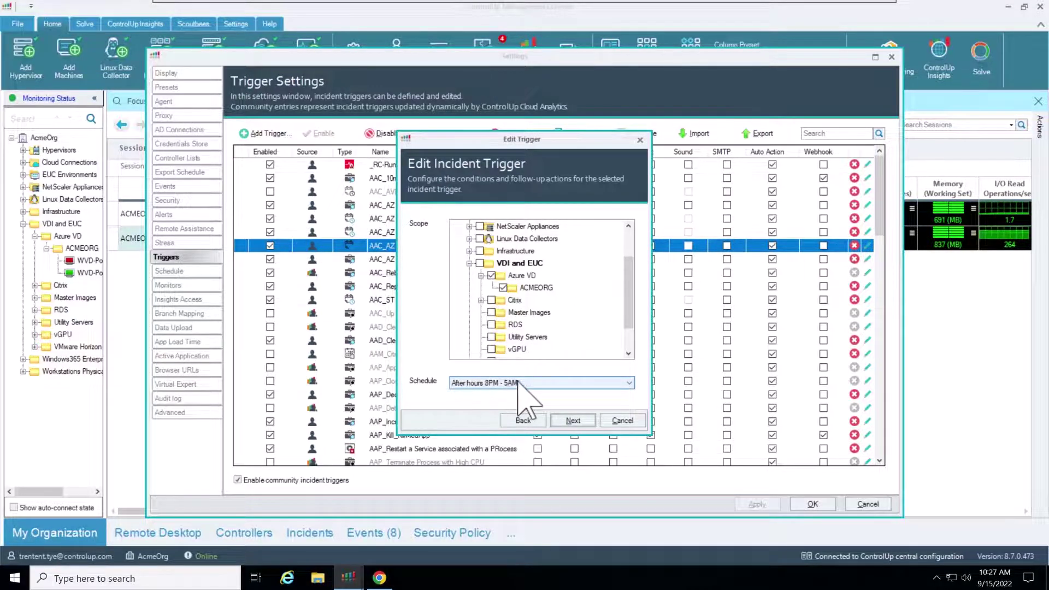
click(574, 421)
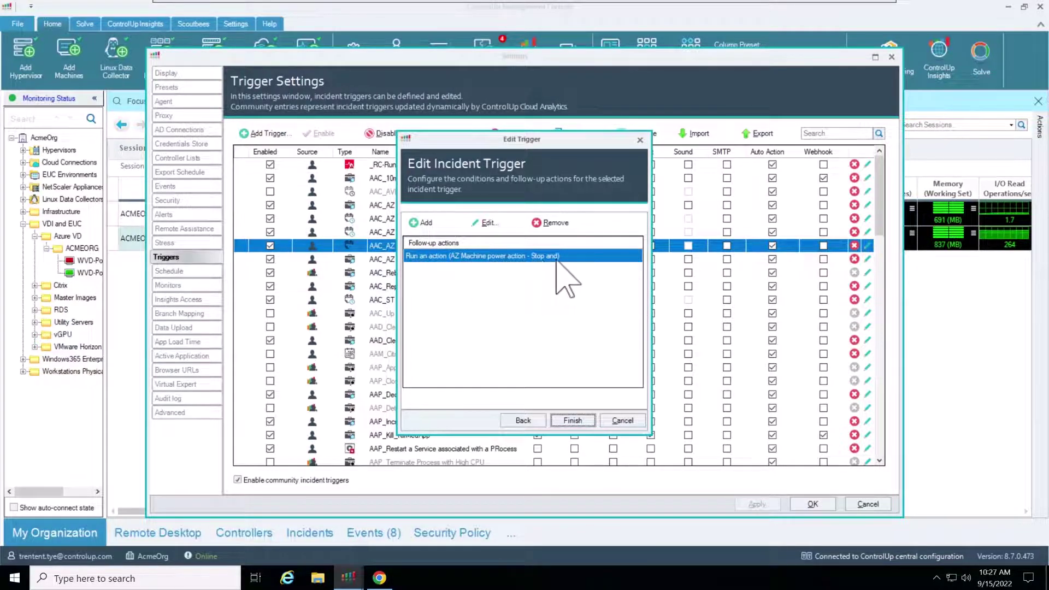
click(627, 422)
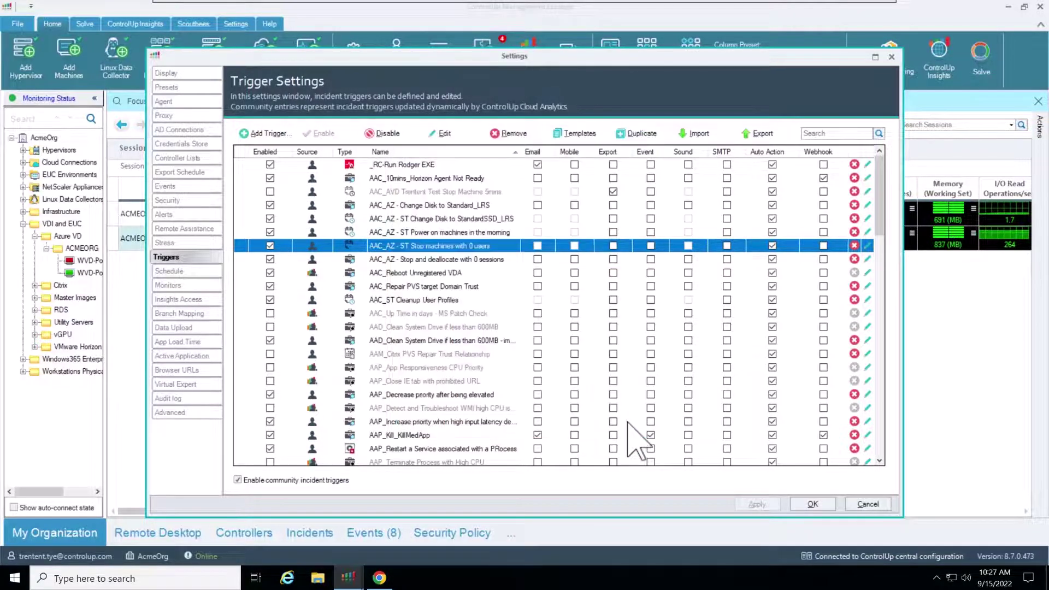
- Open the trigger "AAC_AZ - Stop and deallocate with 0 sessions" for editing and widen the dialog to read its state-change conditions
click(500, 260)
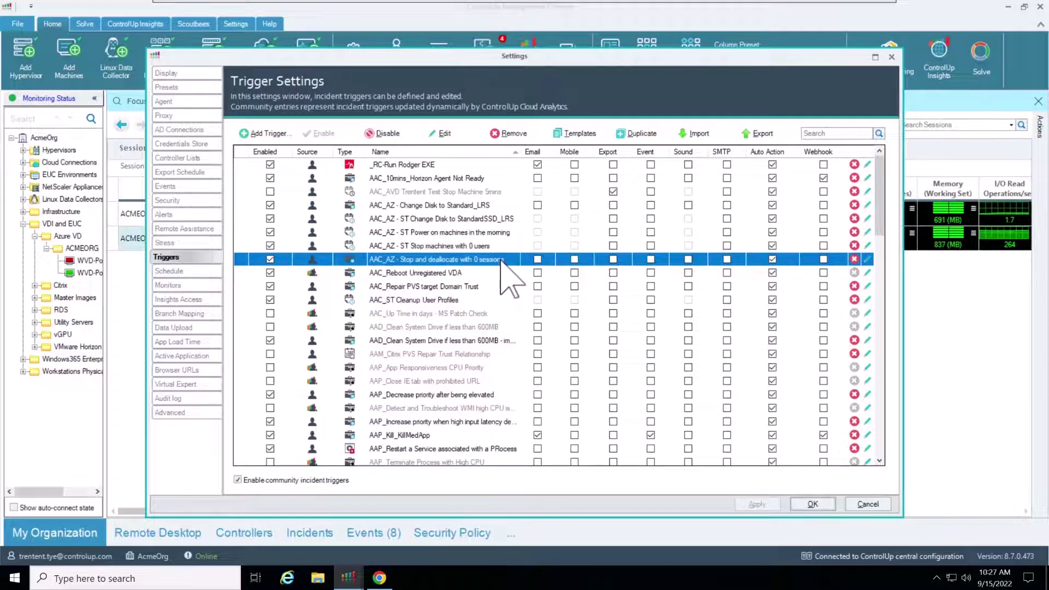
click(457, 137)
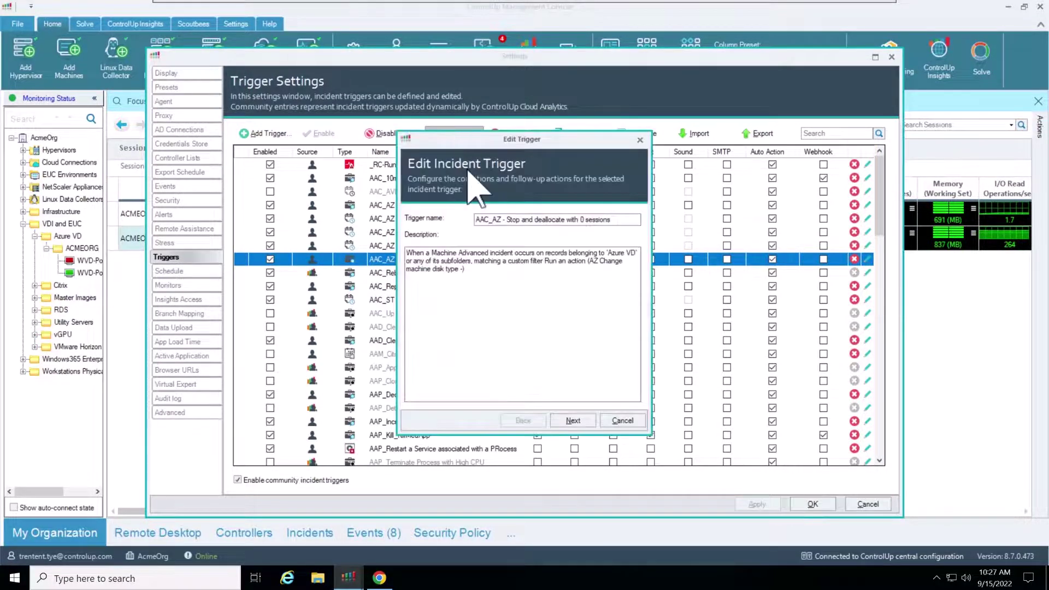
click(574, 421)
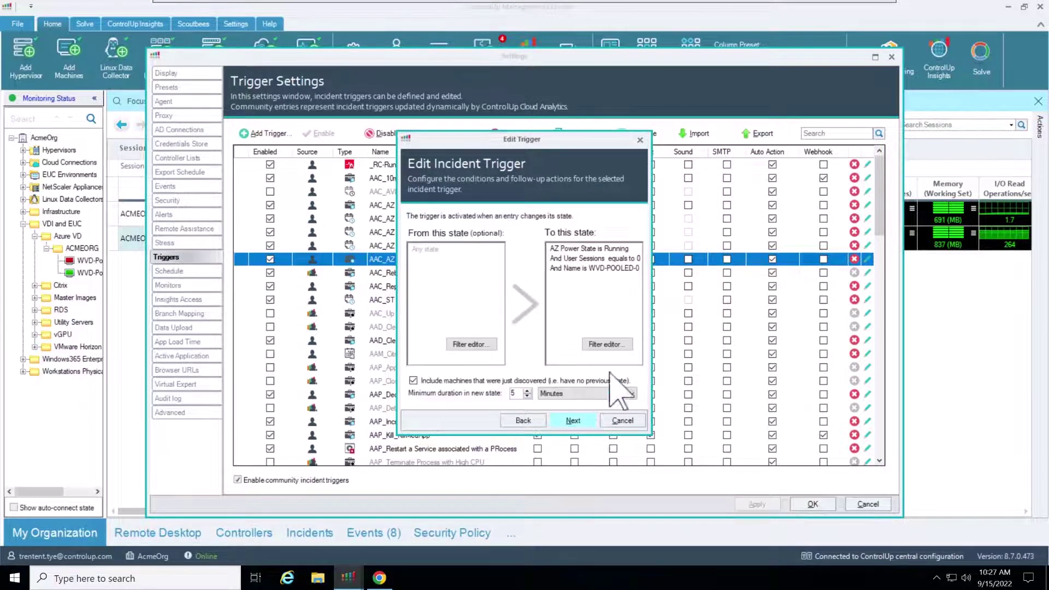
drag(651, 321, 793, 338)
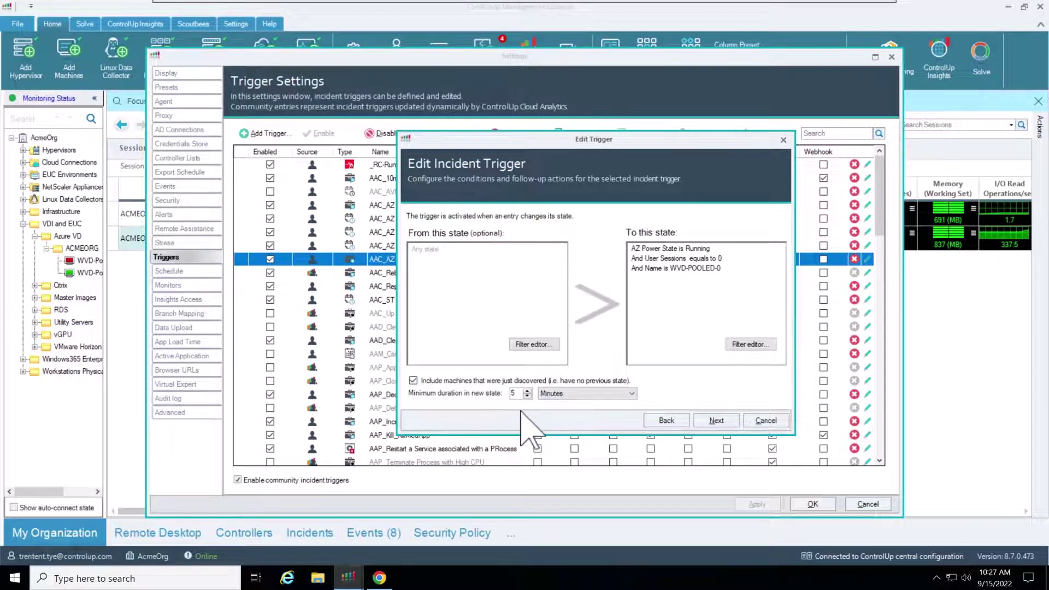
- Check the stop-and-deallocate trigger's Azure VD scope, set its schedule to After hours 8PM - 5AM, and finish editing the trigger
click(732, 423)
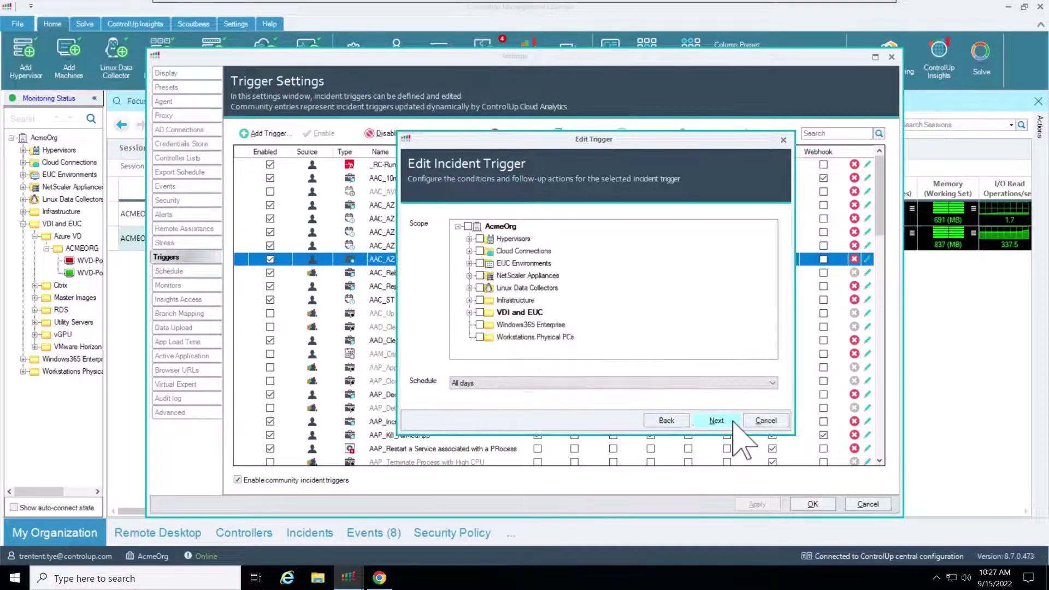
click(469, 312)
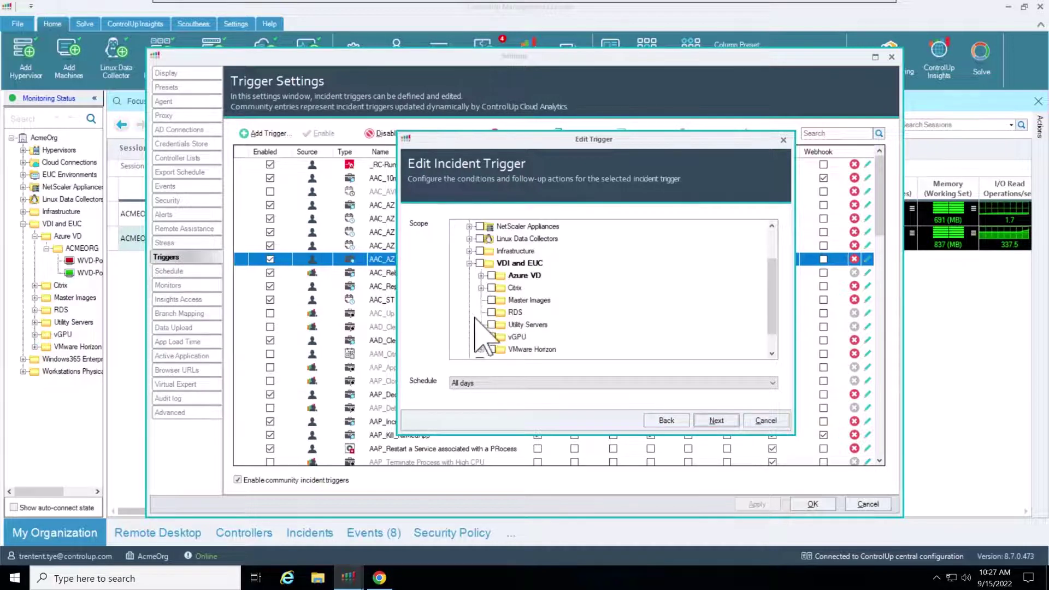
click(481, 276)
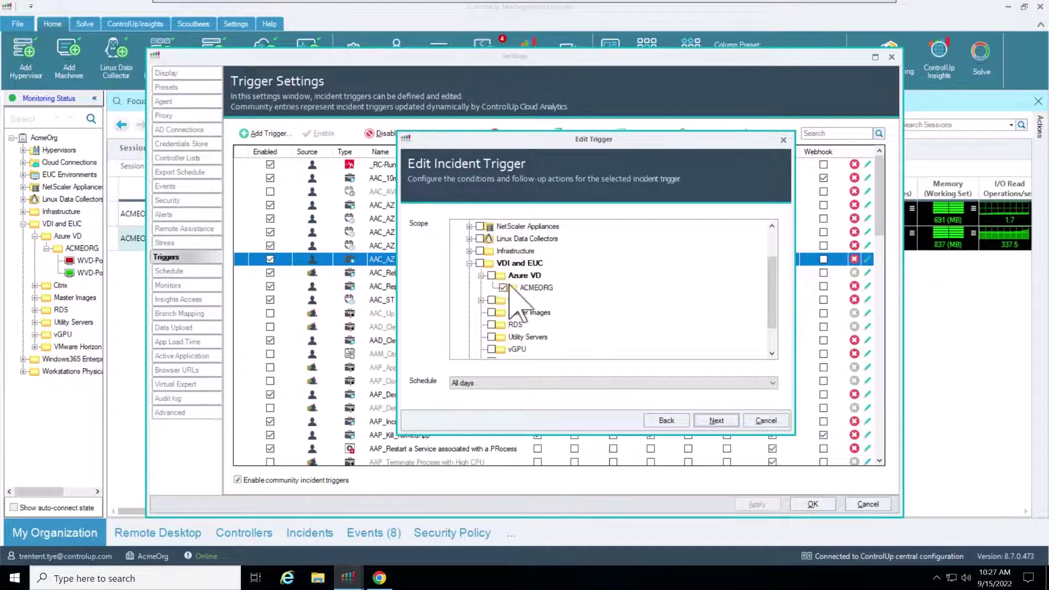
click(605, 383)
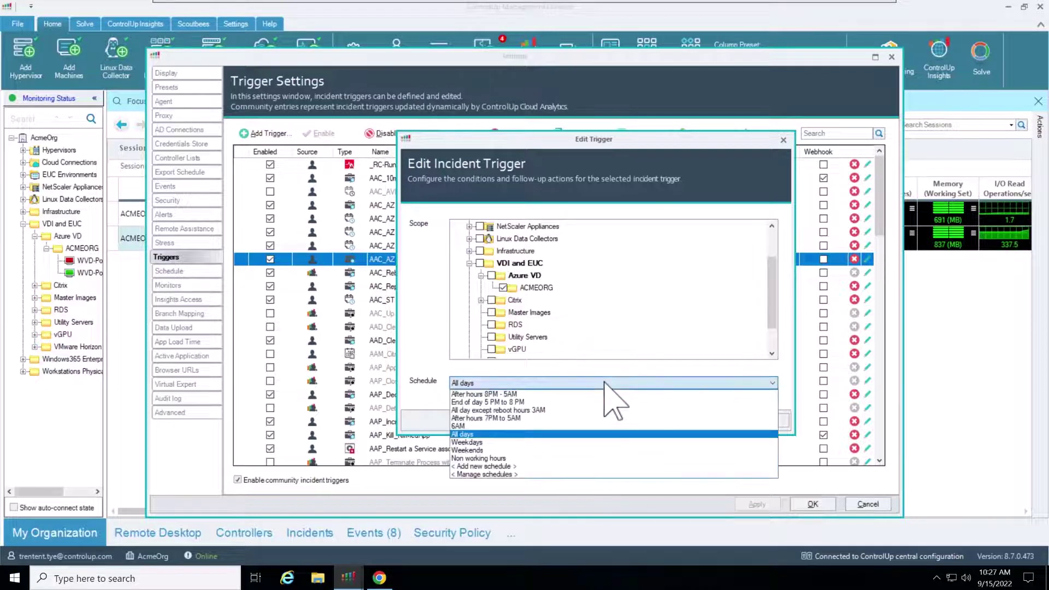
click(604, 395)
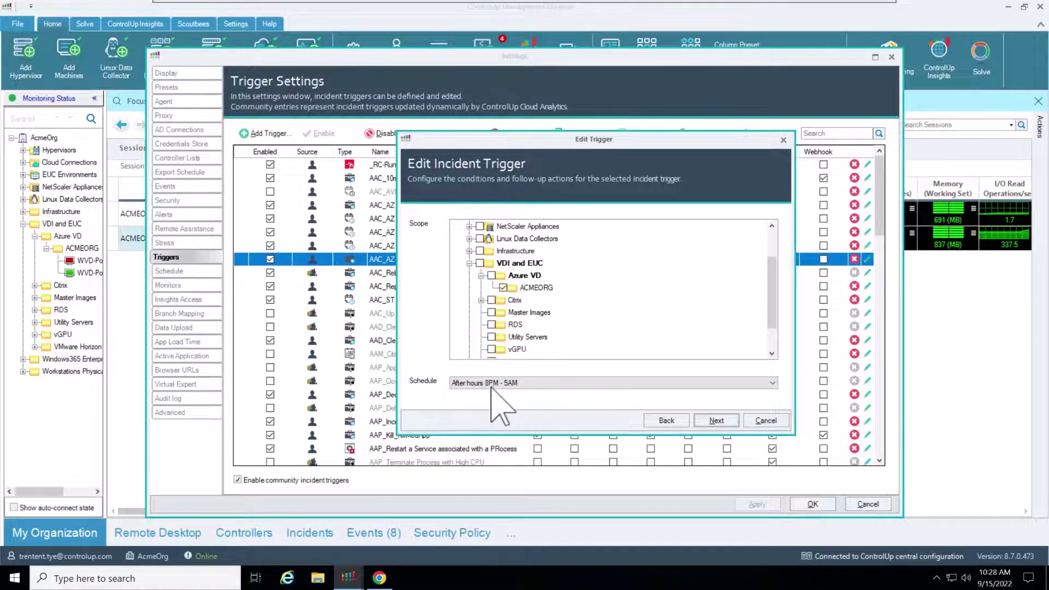
click(717, 421)
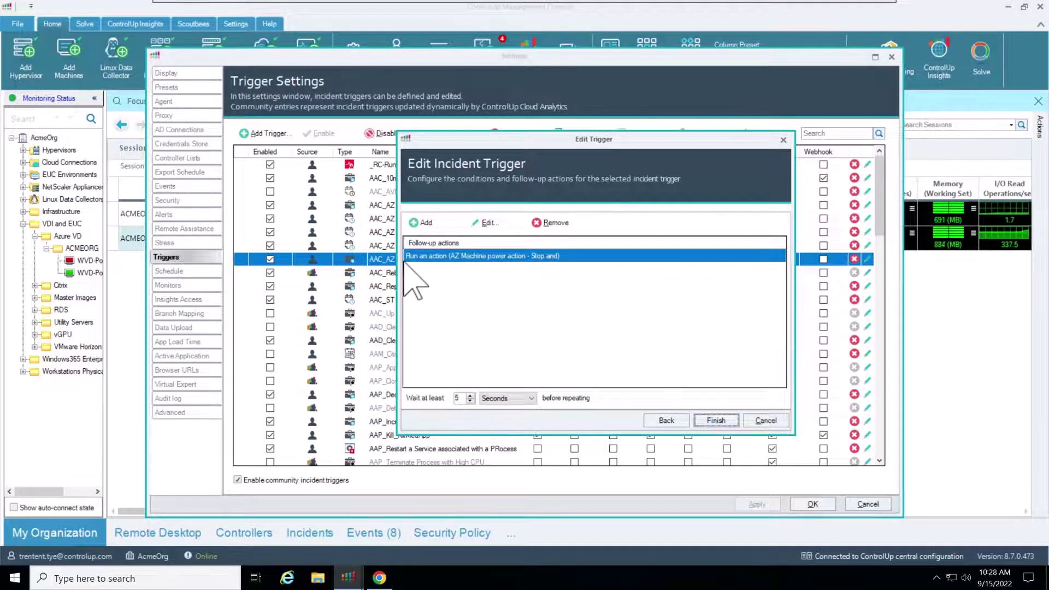
click(728, 424)
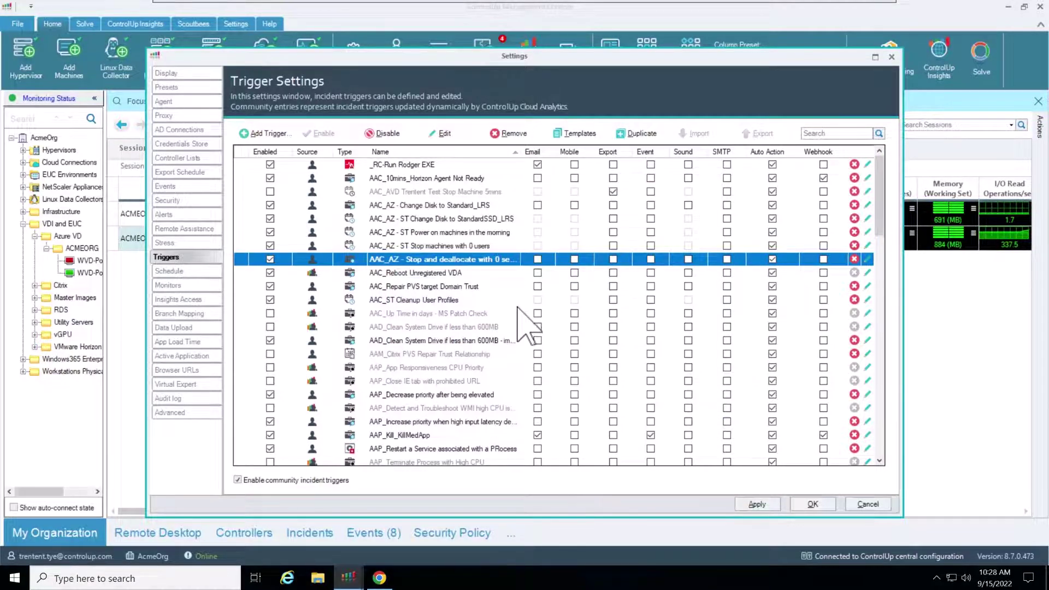
- Open the trigger "AAC_AZ - Change Disk to Standard_LRS" for editing and examine its machine state and OS disk storage conditions
click(511, 205)
click(444, 134)
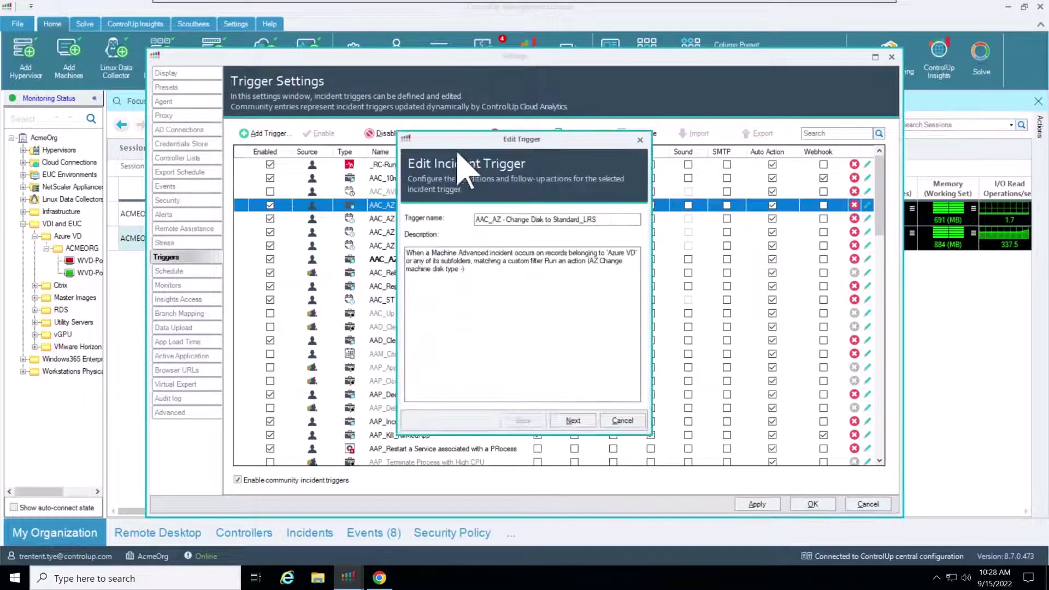
click(574, 421)
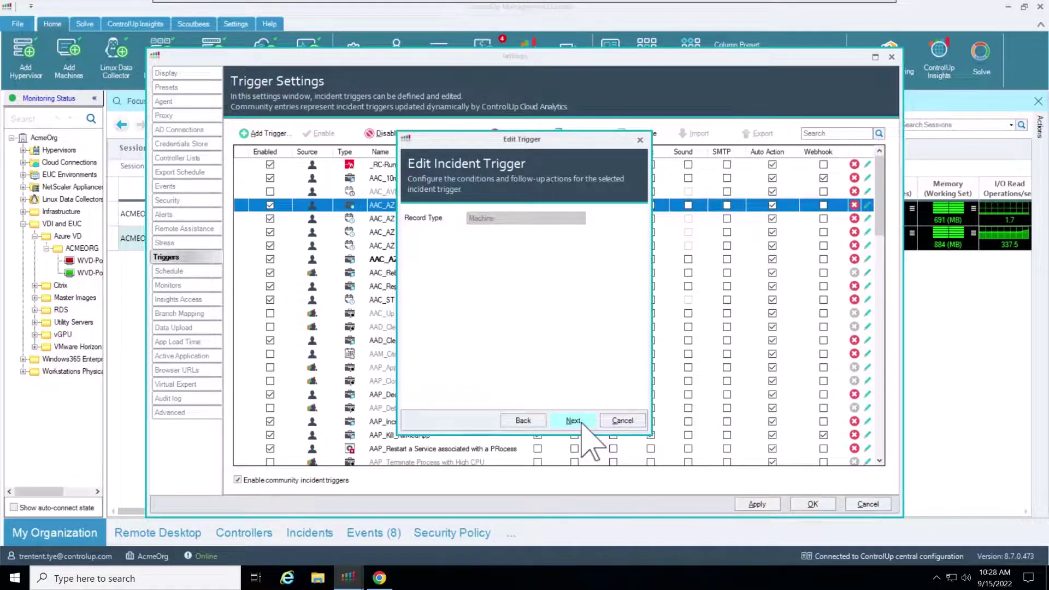
click(573, 420)
drag(654, 331, 902, 330)
click(729, 248)
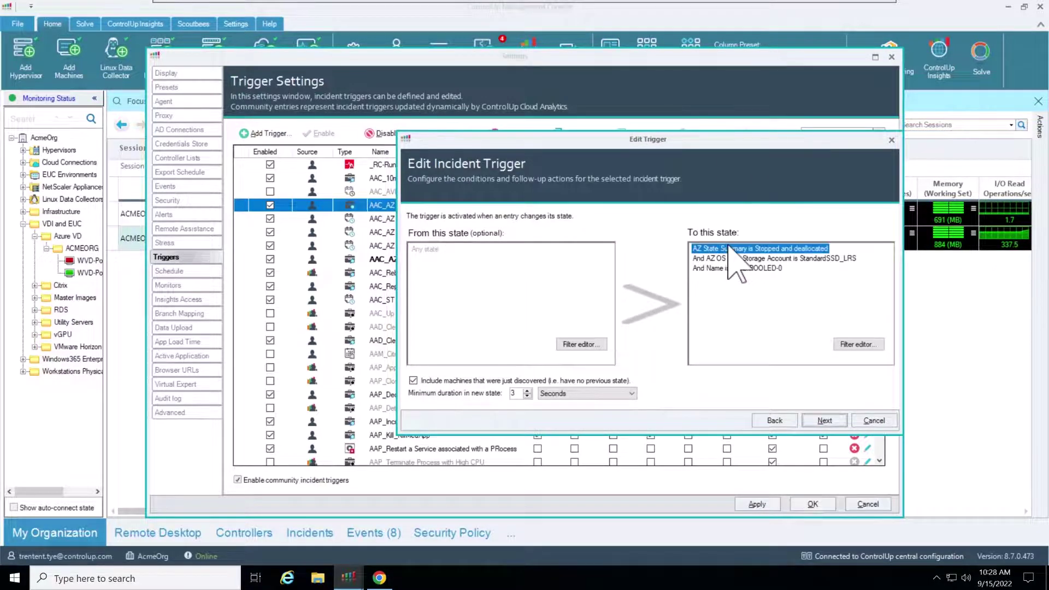
click(703, 259)
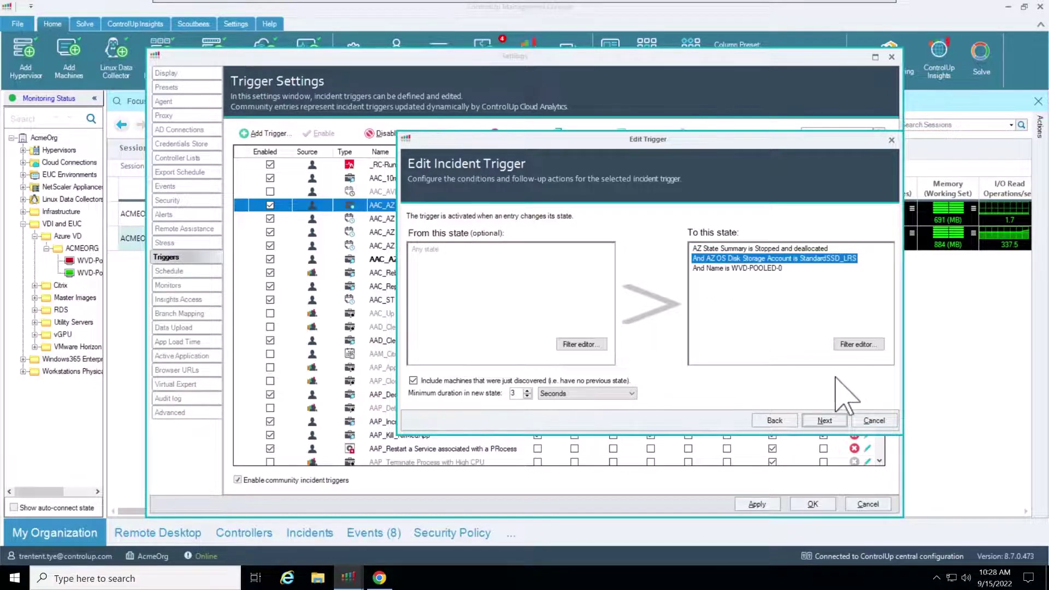
- Review the Standard_LRS disk trigger's schedule and follow-up action, and leave the trigger without saving
click(826, 421)
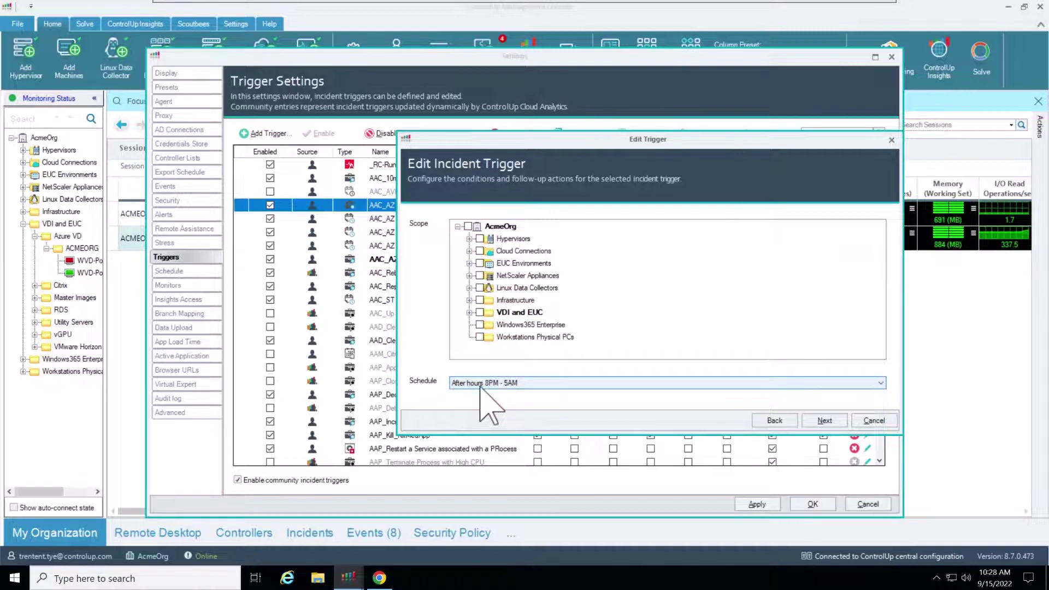
click(825, 420)
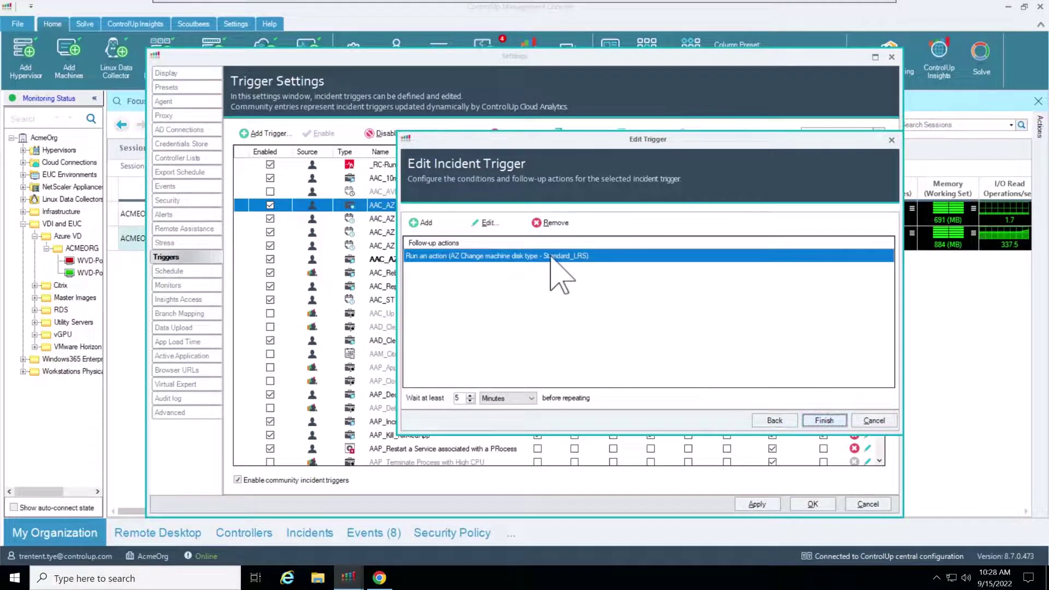
click(874, 421)
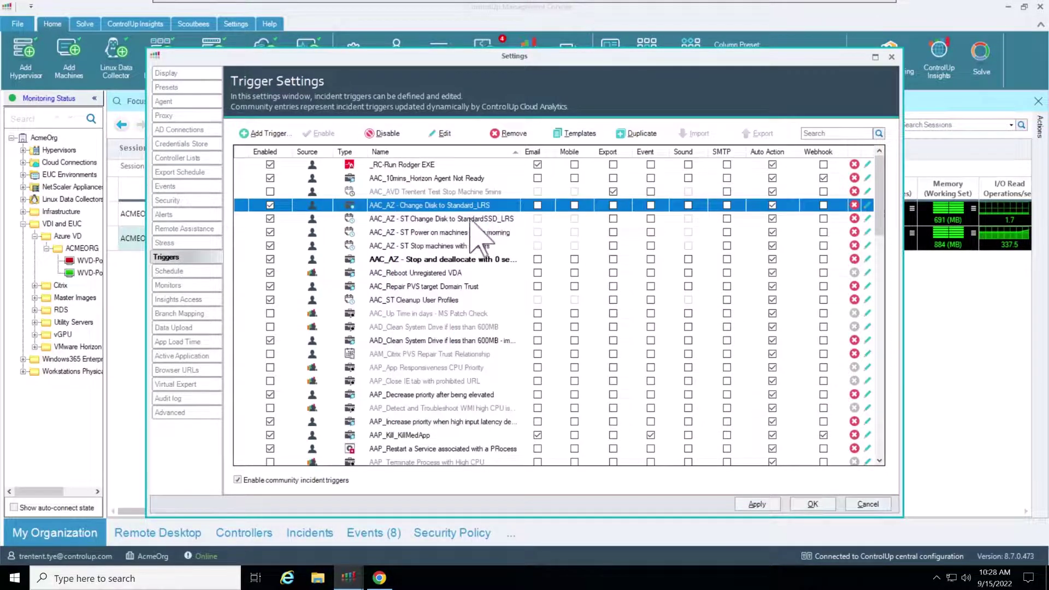
- Open the trigger "AAC_AZ - ST Change Disk to StandardSSD_LRS" for editing and examine its recurrence, machine state and OS disk storage conditions
click(414, 219)
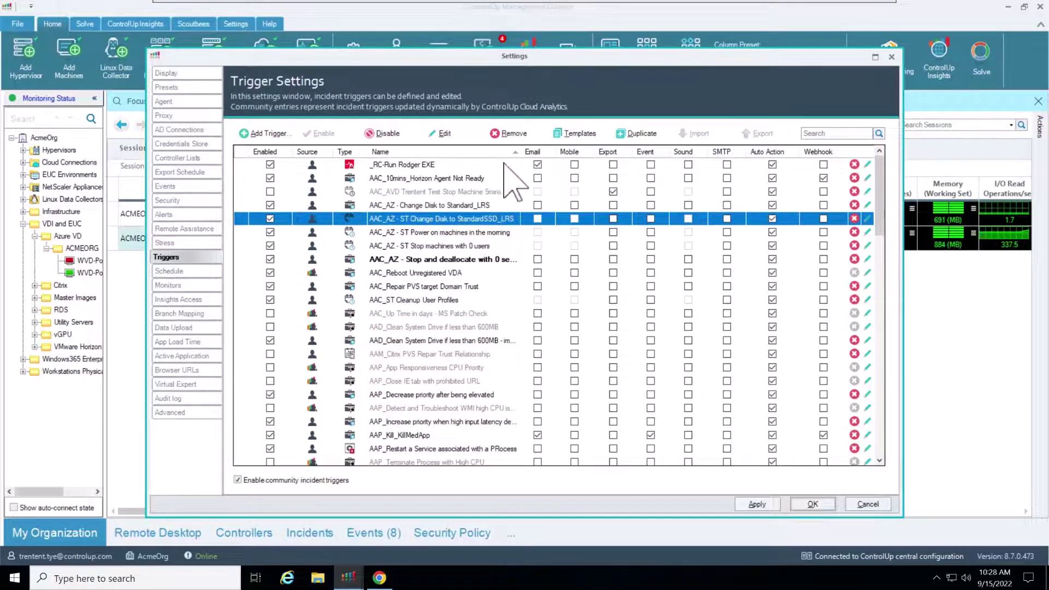
click(453, 136)
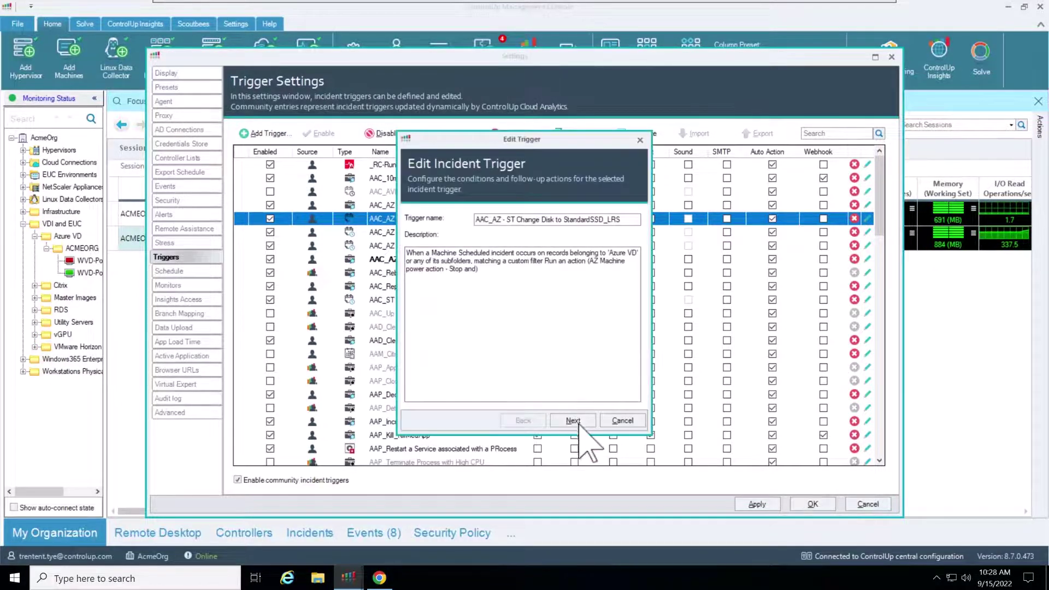
click(572, 420)
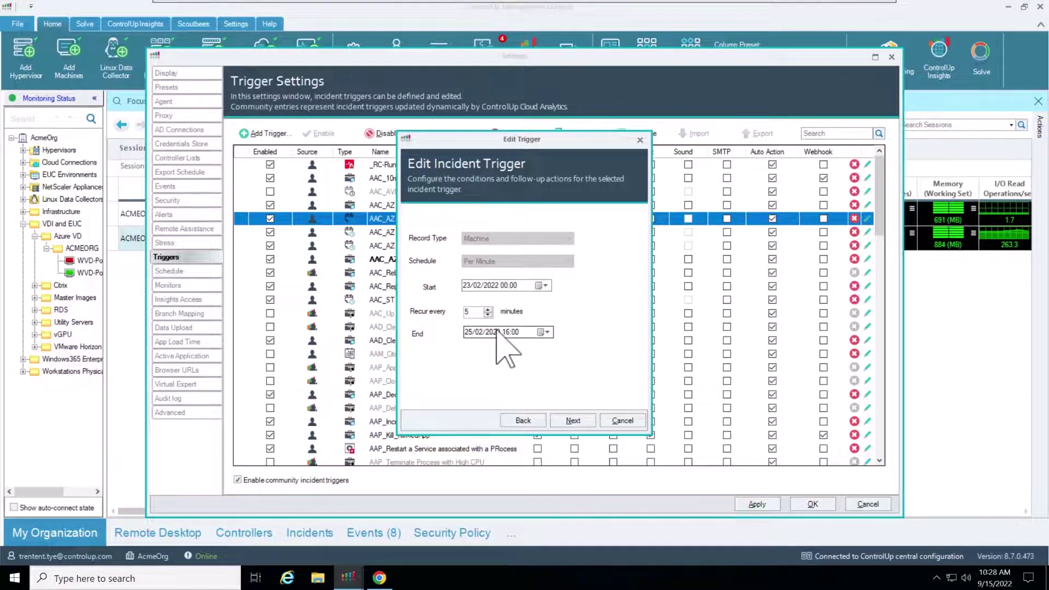
click(586, 419)
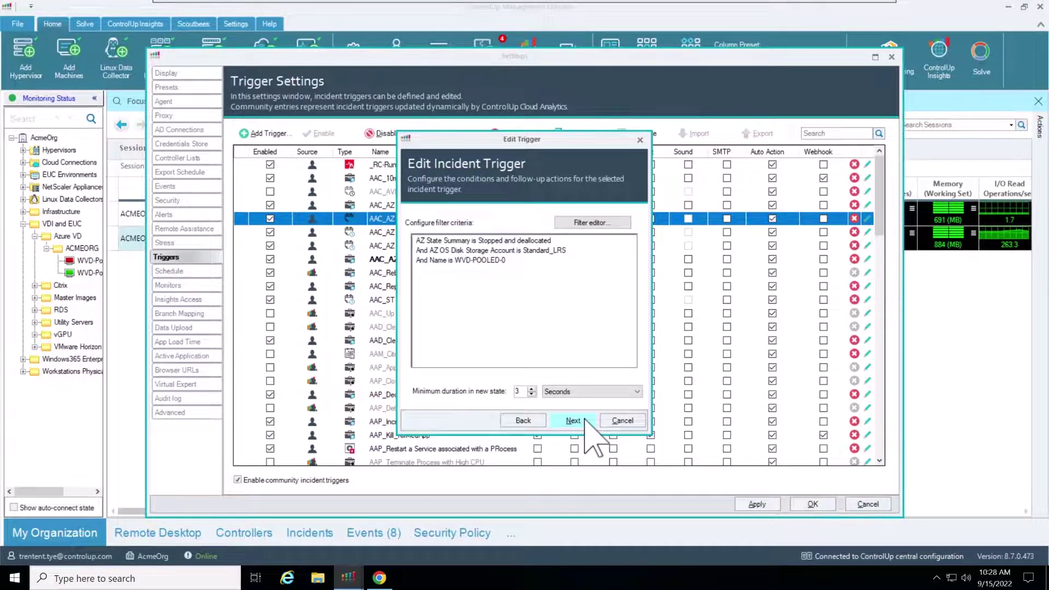
click(539, 242)
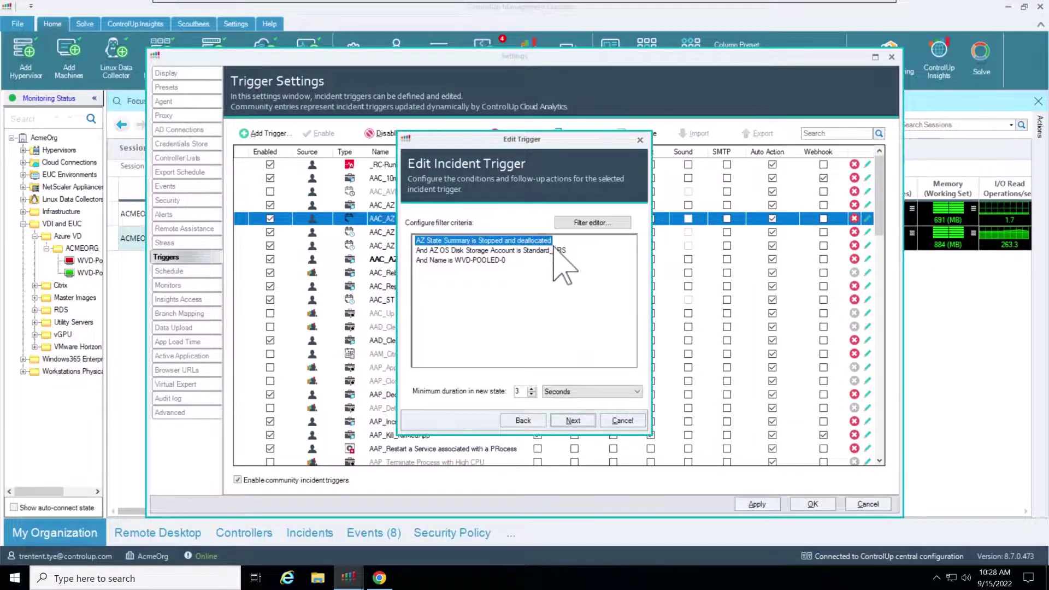
click(561, 251)
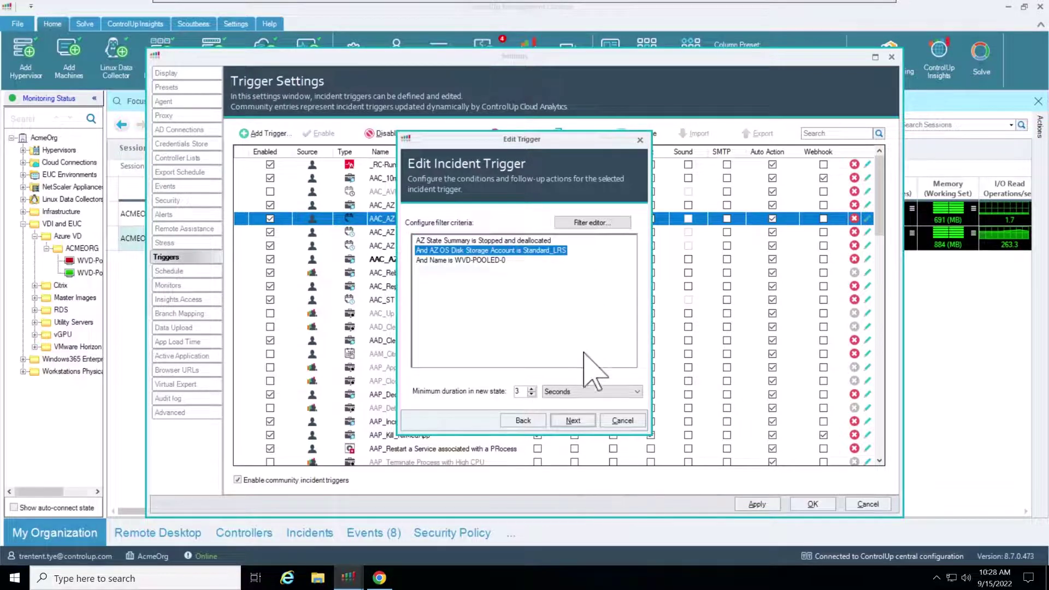
- From the StandardSSD_LRS trigger's scope settings, open schedule management, inspect the hours of the 6AM schedule, and close it without changes
click(574, 421)
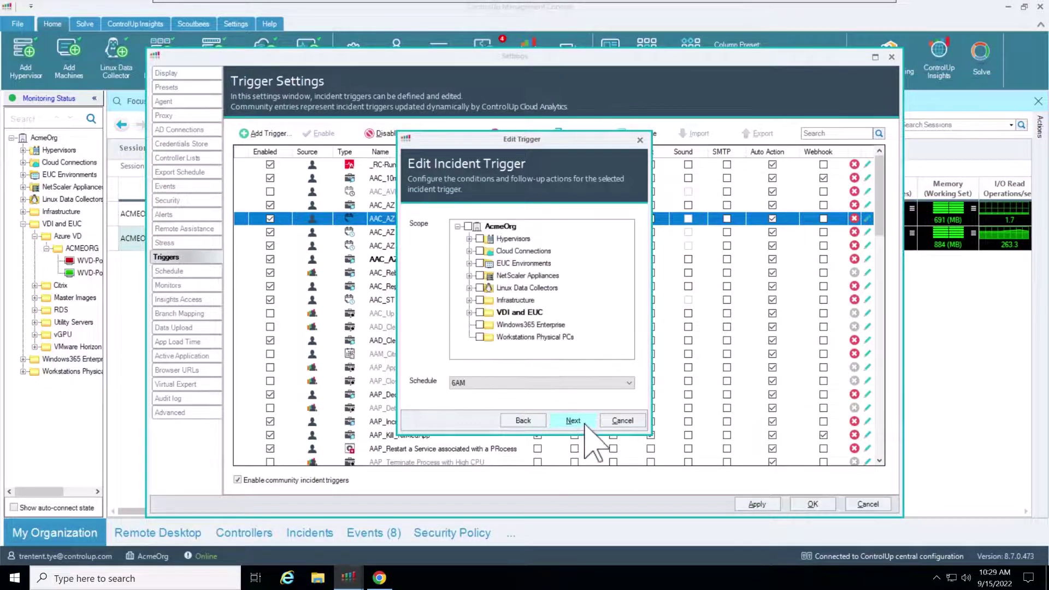
click(501, 382)
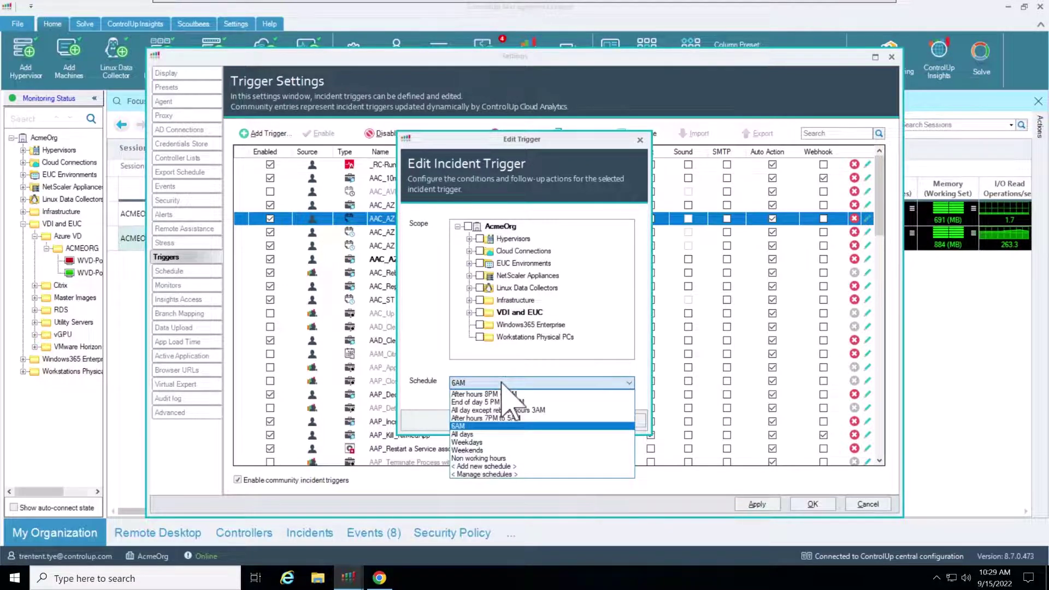
click(524, 475)
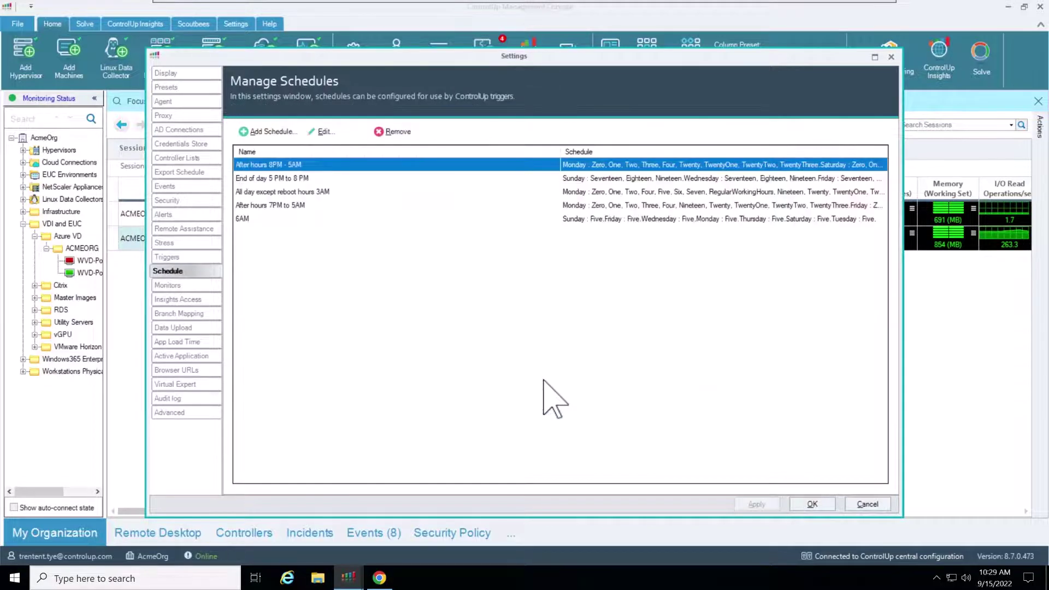
click(279, 219)
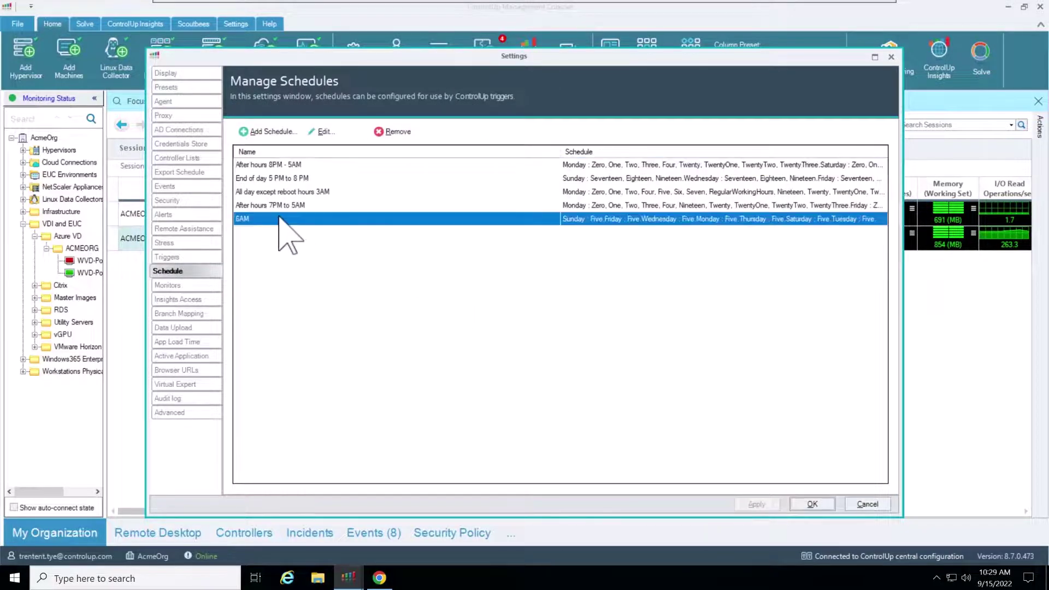
click(324, 132)
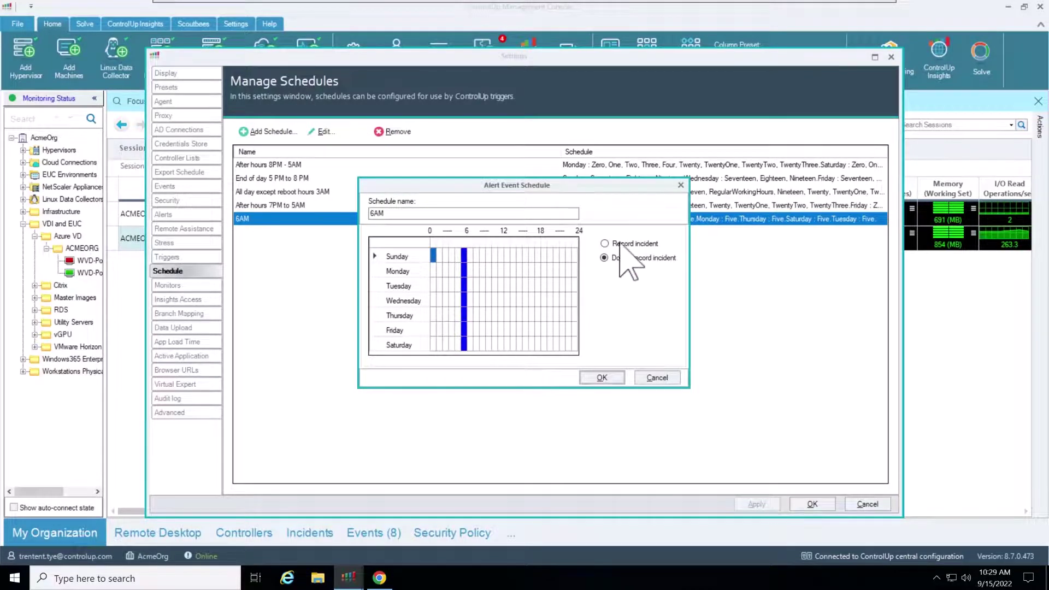
click(672, 380)
click(867, 504)
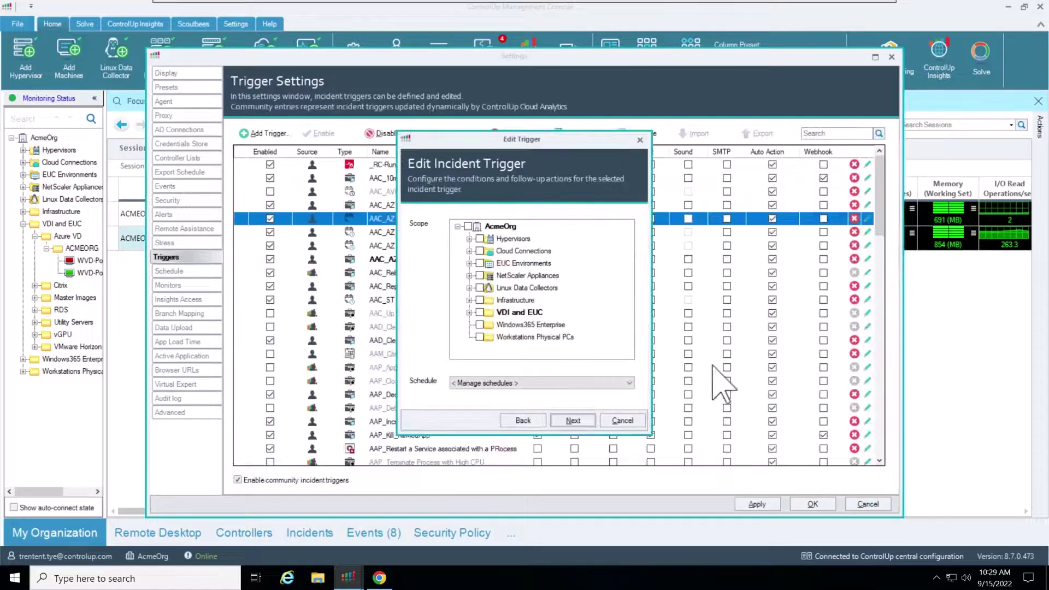
- Reselect the 6AM schedule for the StandardSSD_LRS trigger, review its follow-up action, and leave the trigger without saving
click(578, 385)
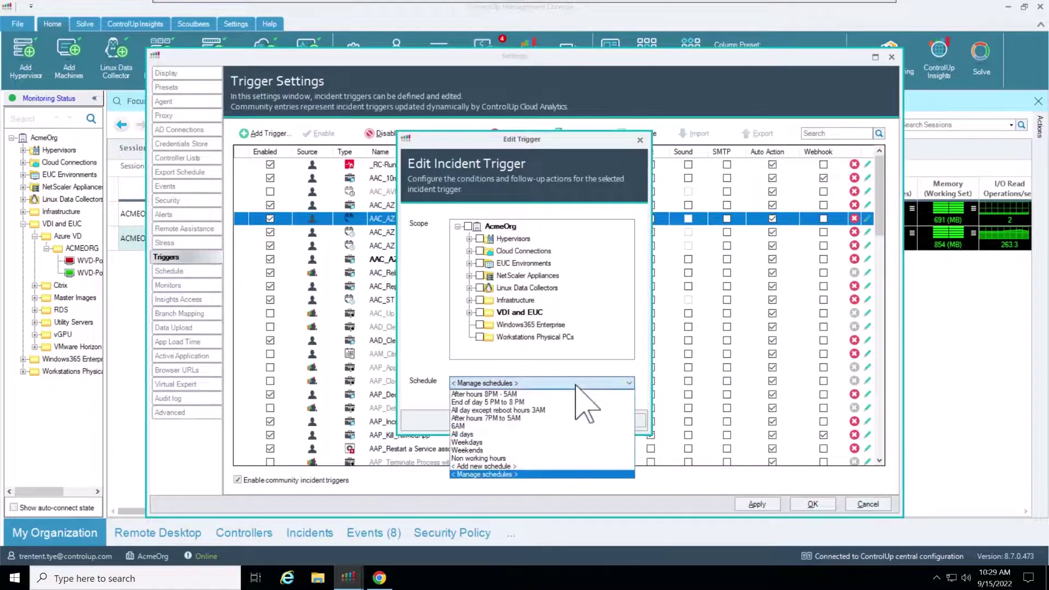
click(564, 429)
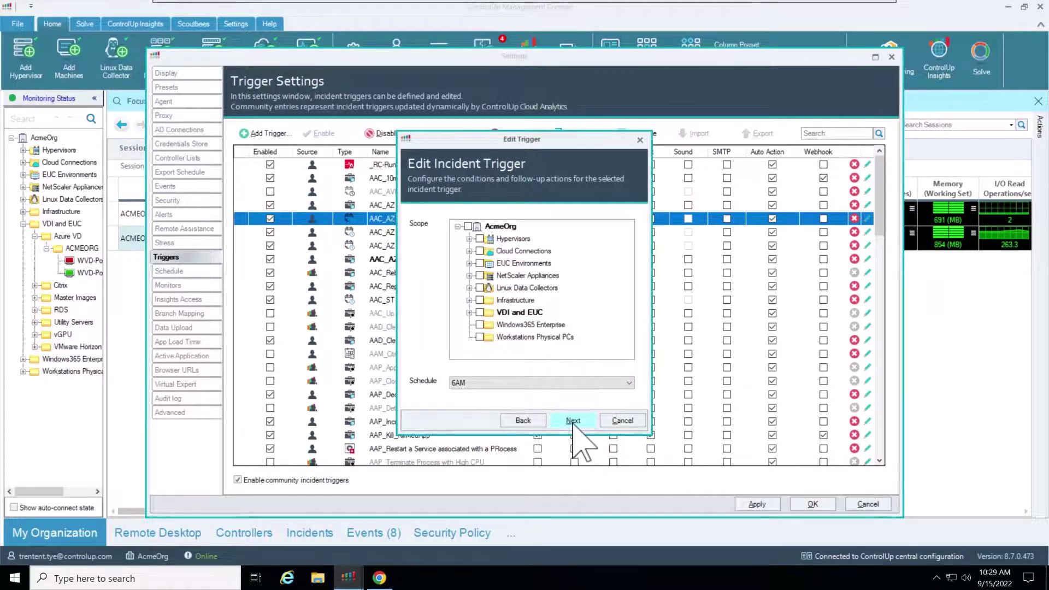
click(573, 421)
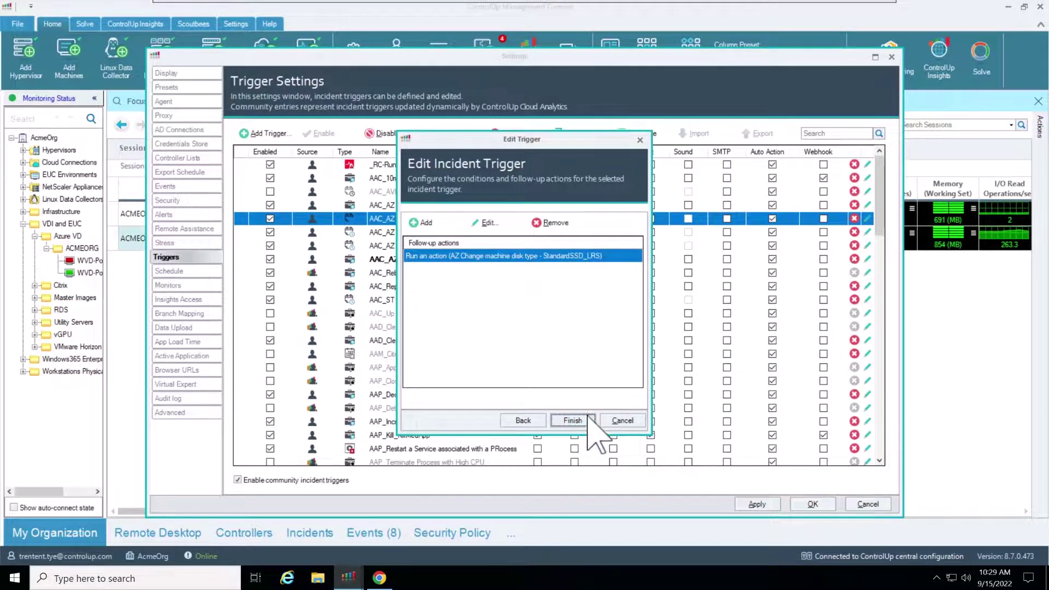
click(622, 420)
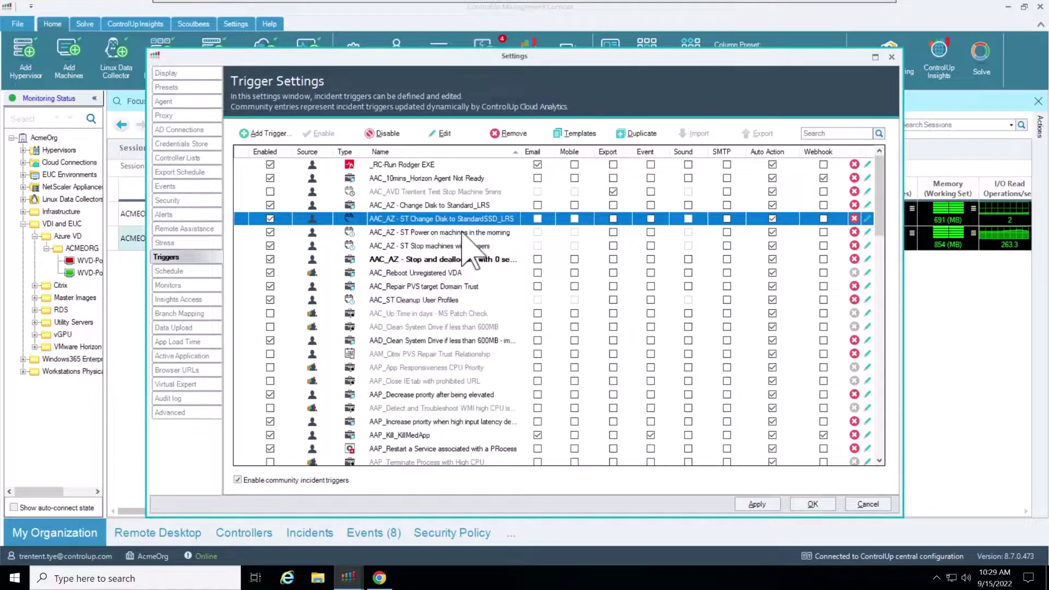
- Open the trigger "AAC_AZ - ST Power on machines in the morning" for editing and examine its recurrence, machine state and OS disk storage conditions
click(464, 233)
click(446, 134)
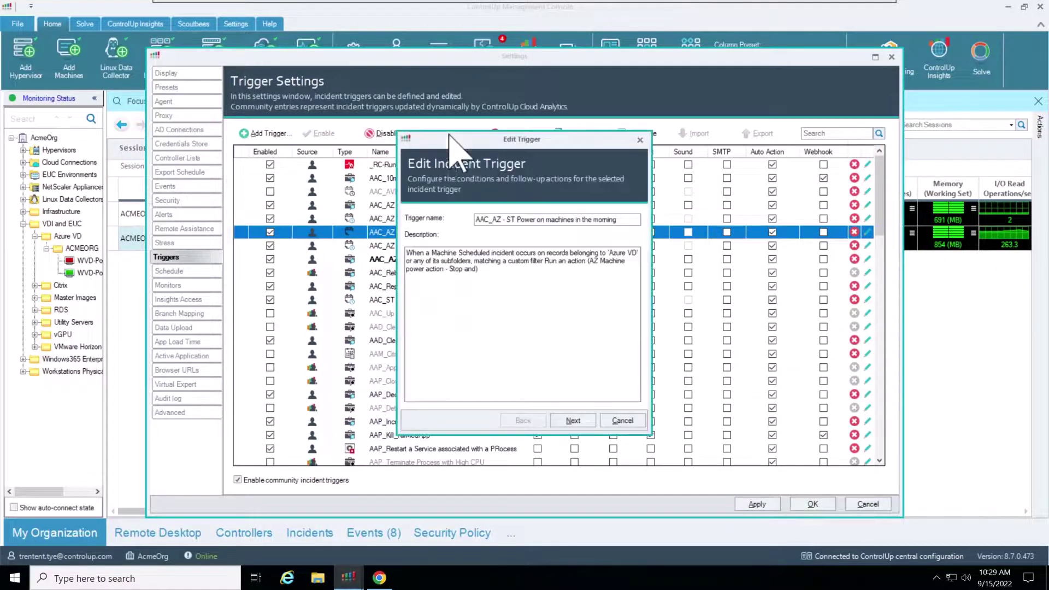
click(593, 420)
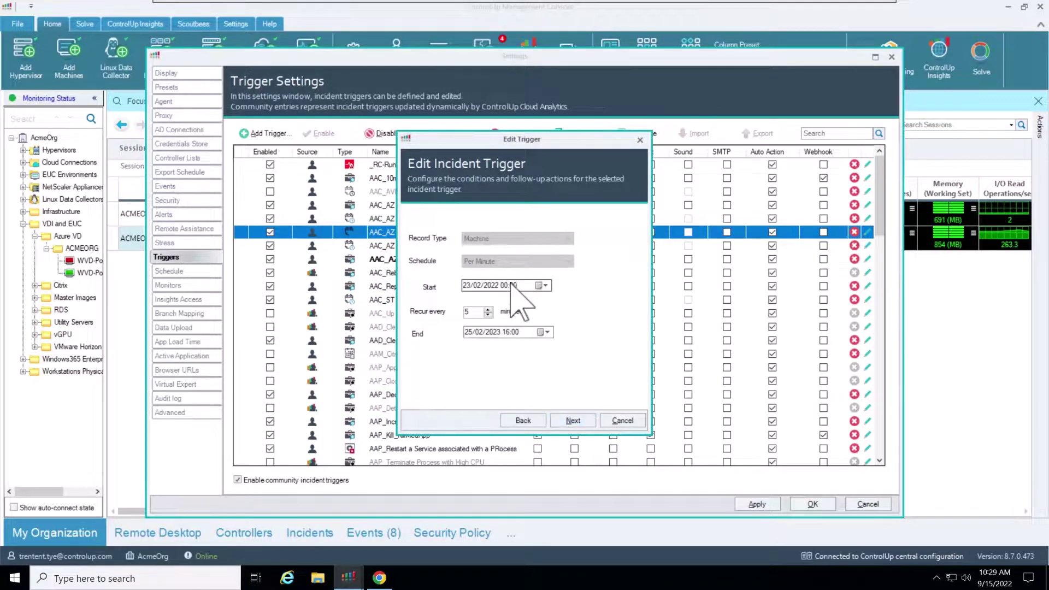
click(574, 420)
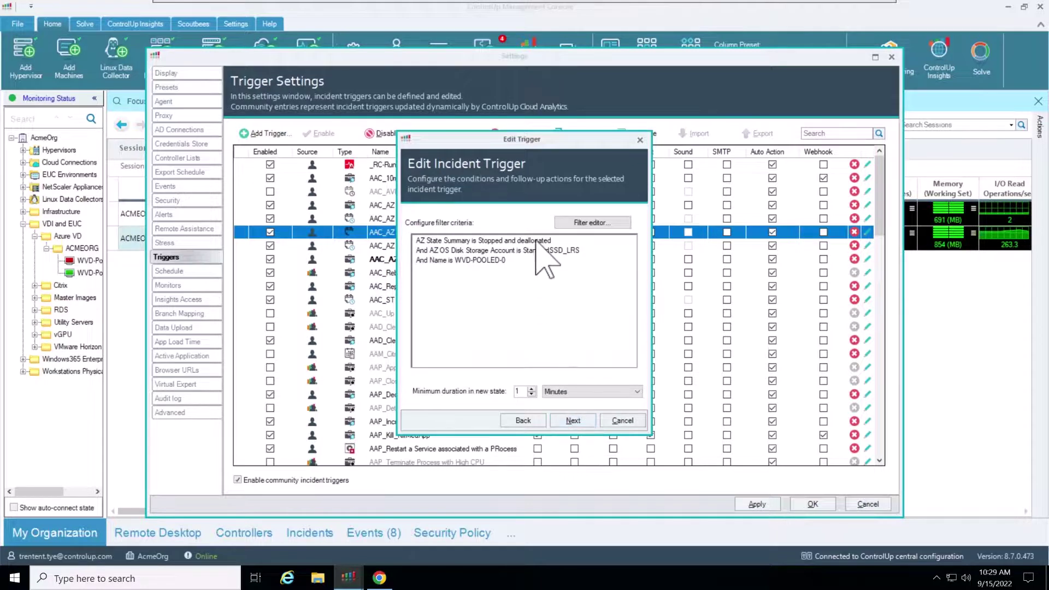
click(536, 241)
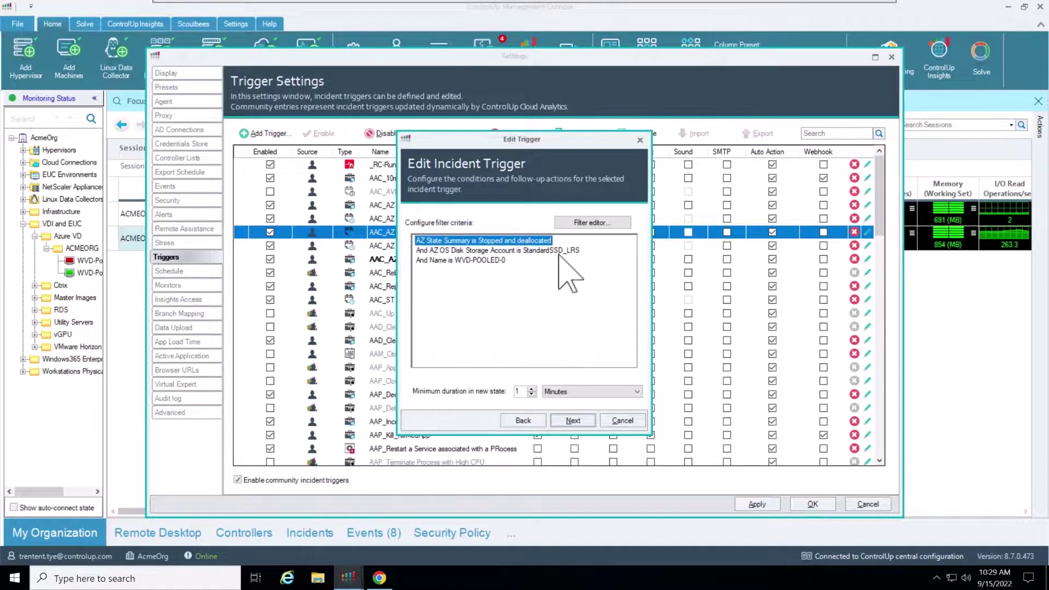
click(559, 251)
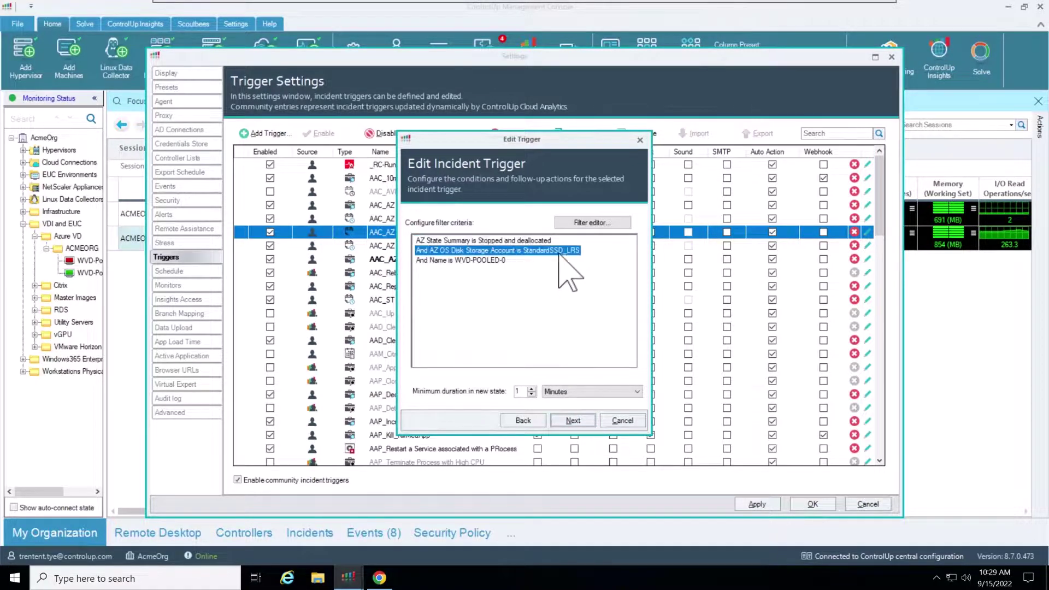
- Review the morning power-on trigger's schedule and follow-up action, and leave the trigger without saving
click(574, 422)
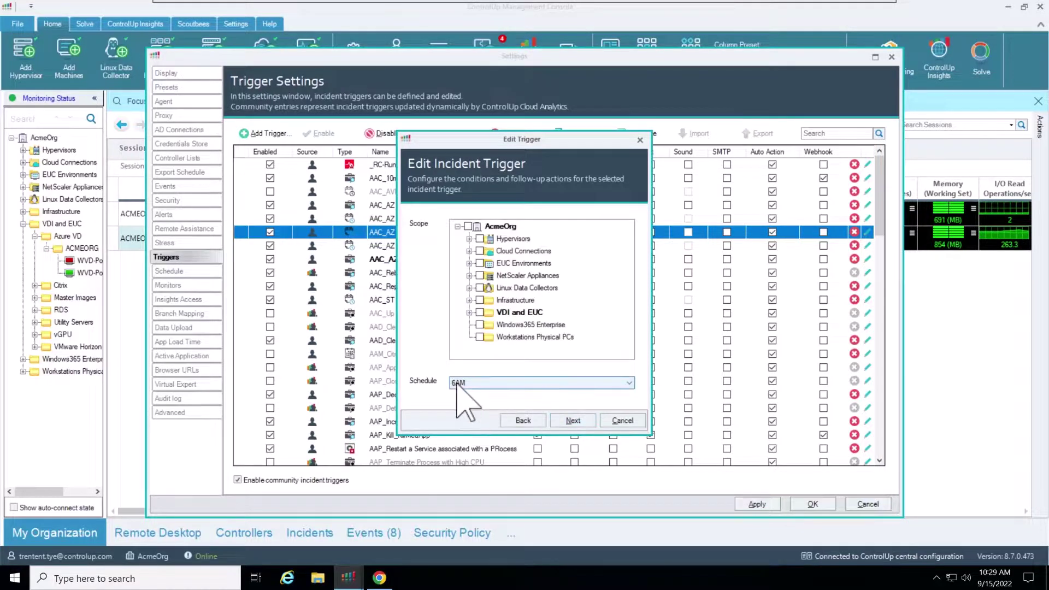
click(584, 422)
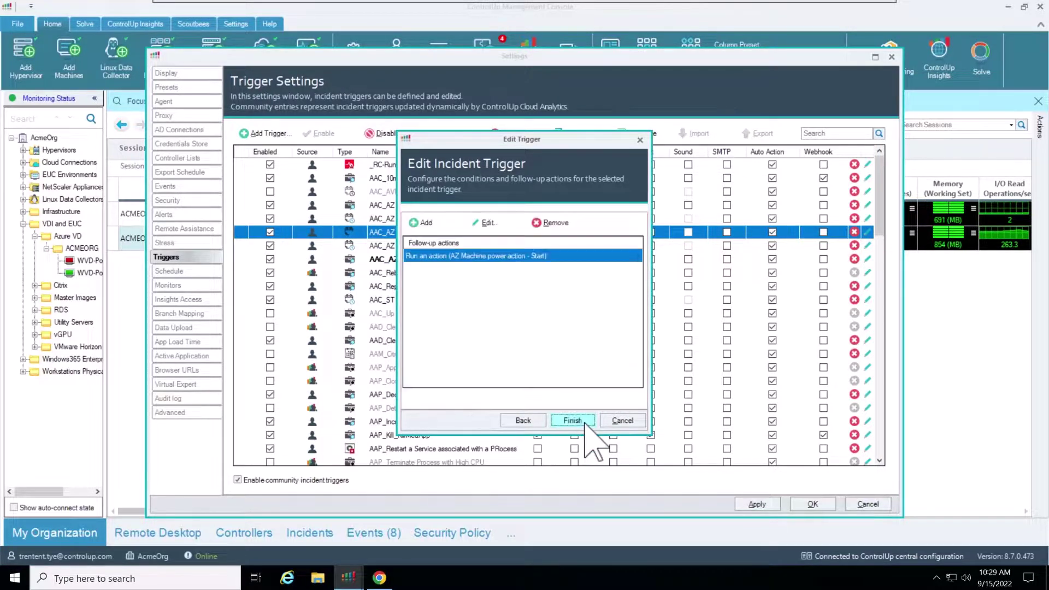
click(633, 419)
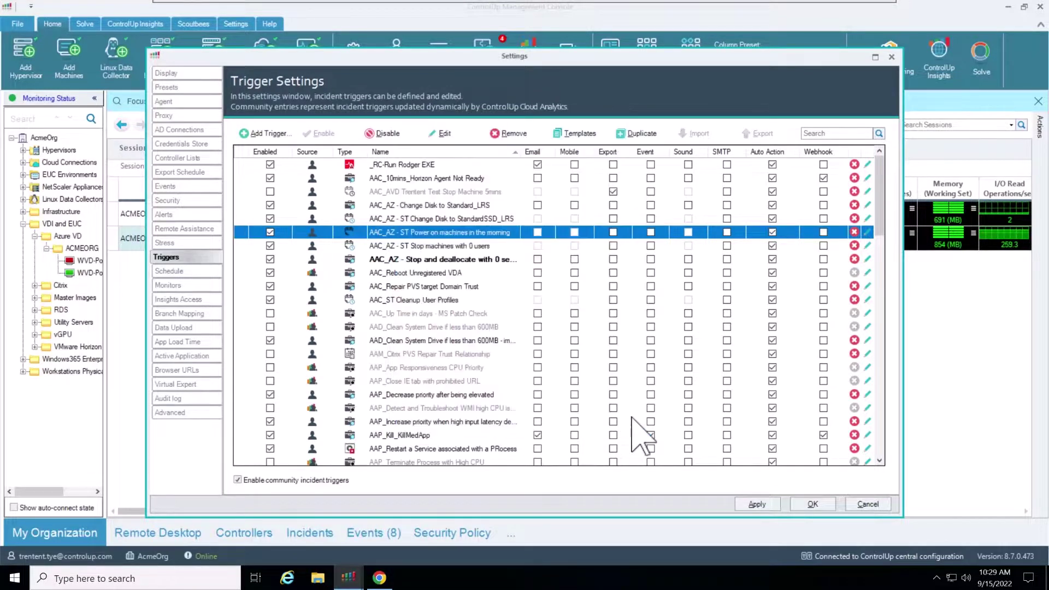
- Apply the pending changes to the trigger settings
click(775, 504)
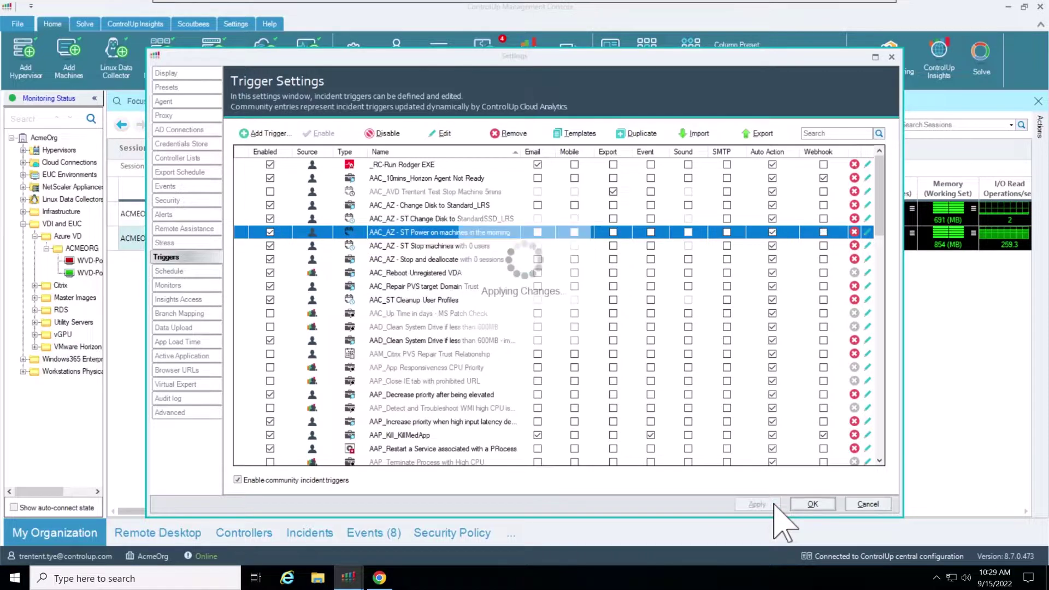